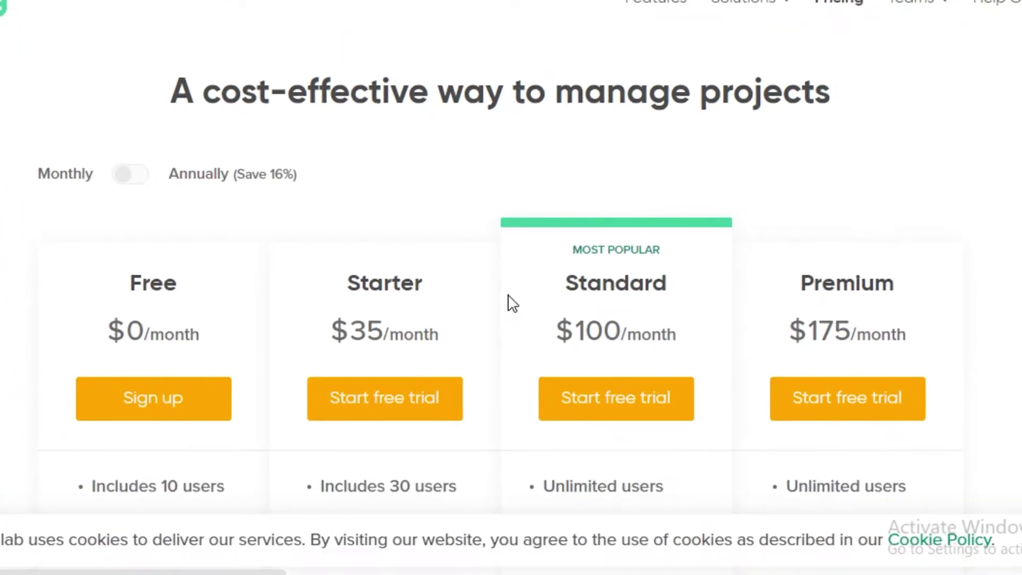
# - Browse the Backlog pricing plans and start signing up for the Free (forever) plan
pyautogui.scroll(-7, 513, 303)
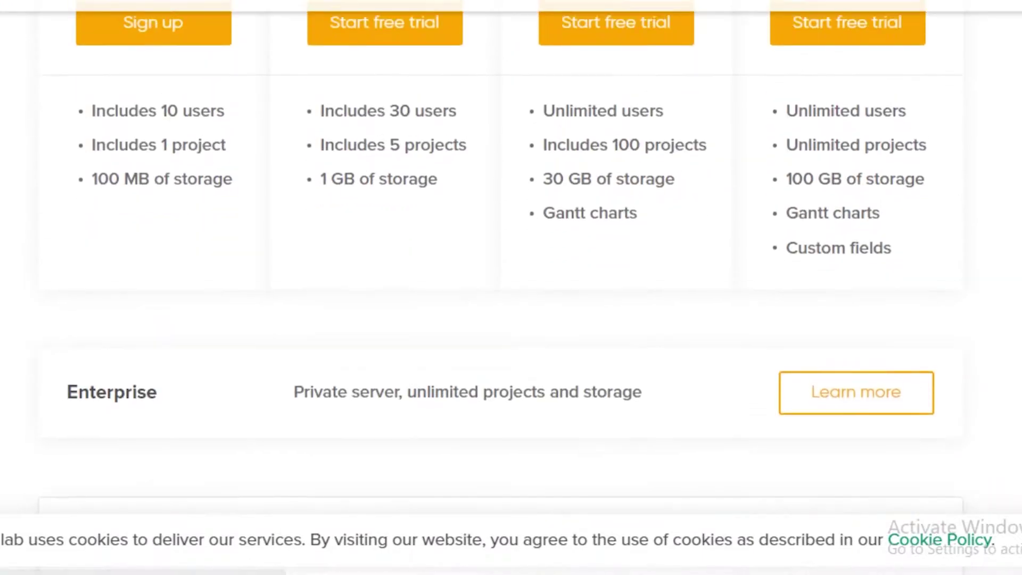
pyautogui.scroll(3, 513, 304)
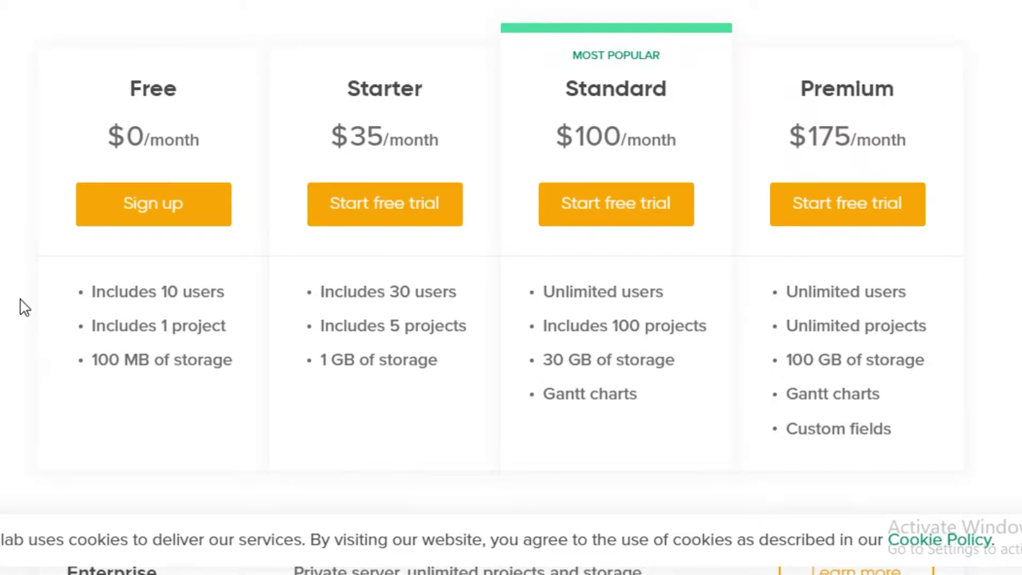
pyautogui.scroll(-5, 24, 308)
pyautogui.scroll(5, 36, 322)
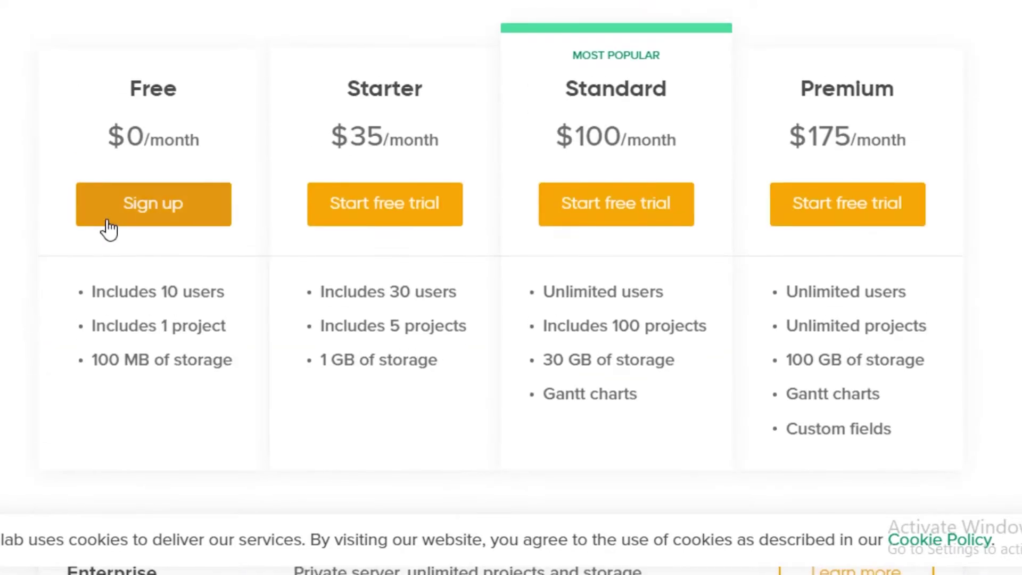
pyautogui.click(114, 228)
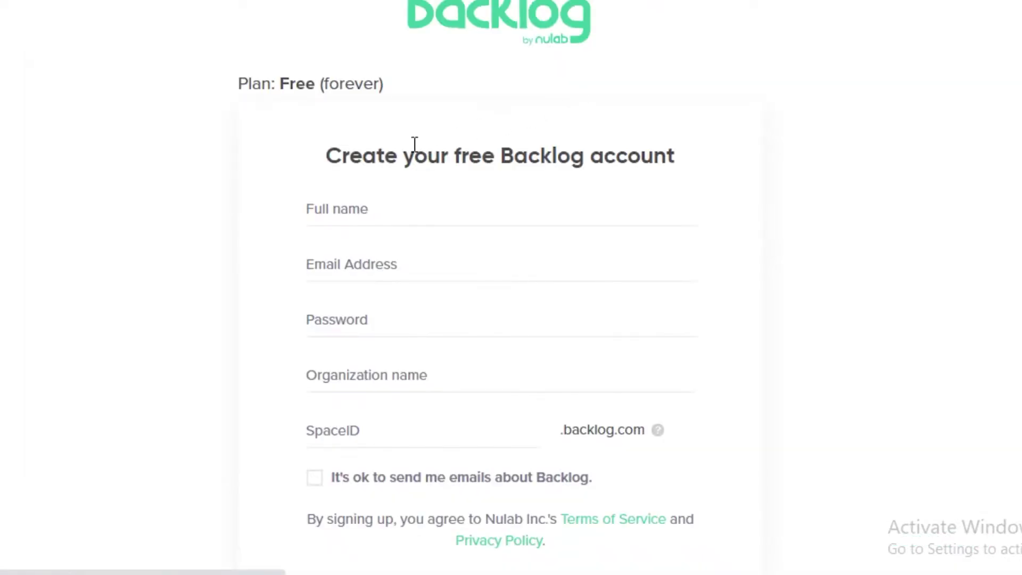
pyautogui.scroll(-4, 393, 461)
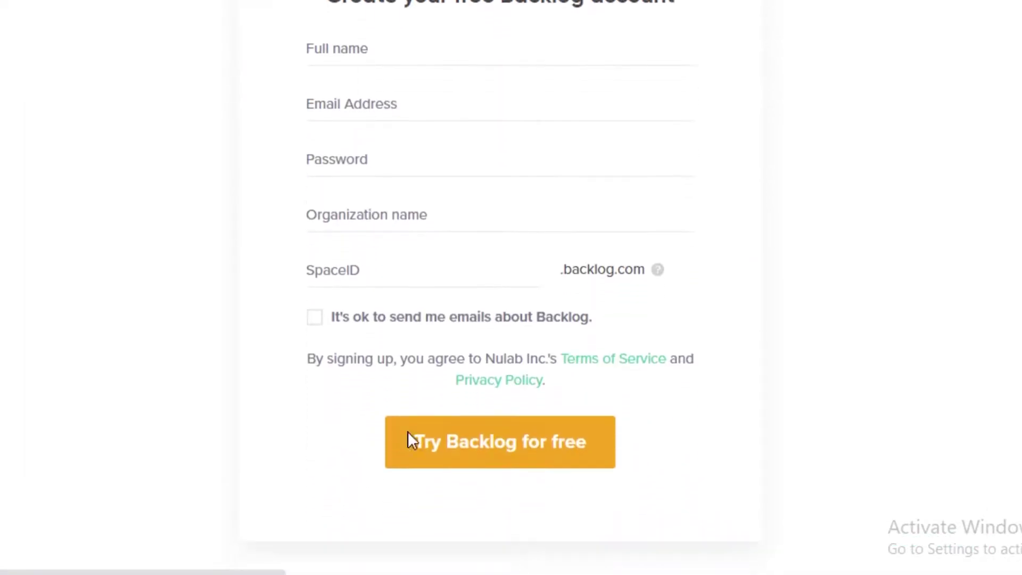
pyautogui.scroll(2, 420, 420)
pyautogui.scroll(1, 420, 421)
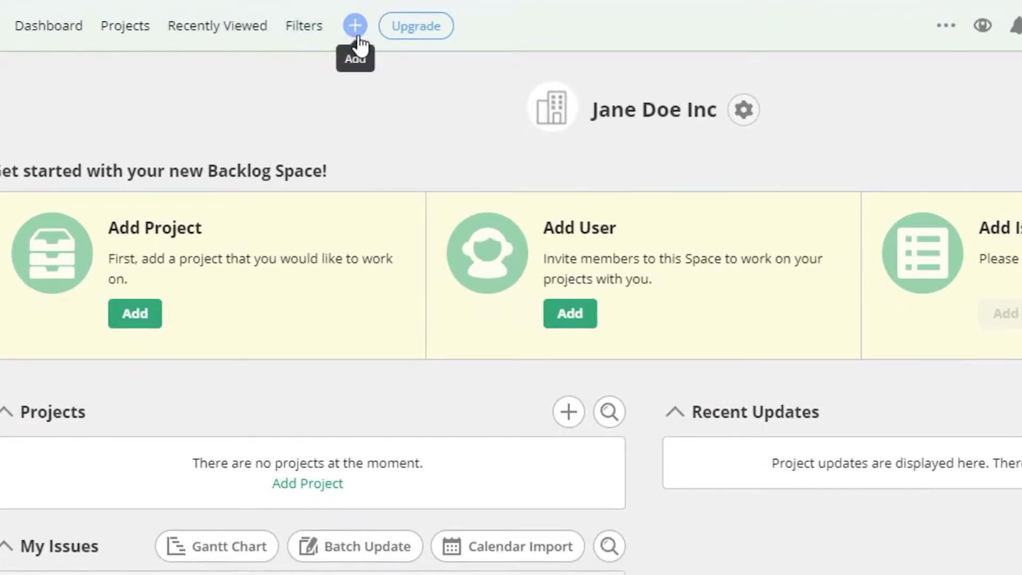
# - Check the Projects list, which is still empty
pyautogui.click(360, 40)
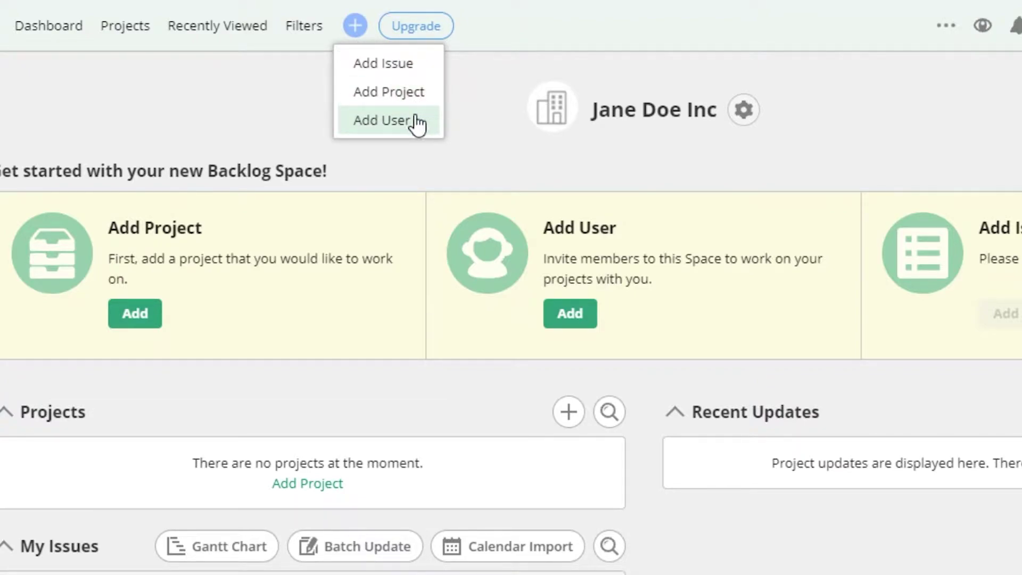
pyautogui.click(133, 28)
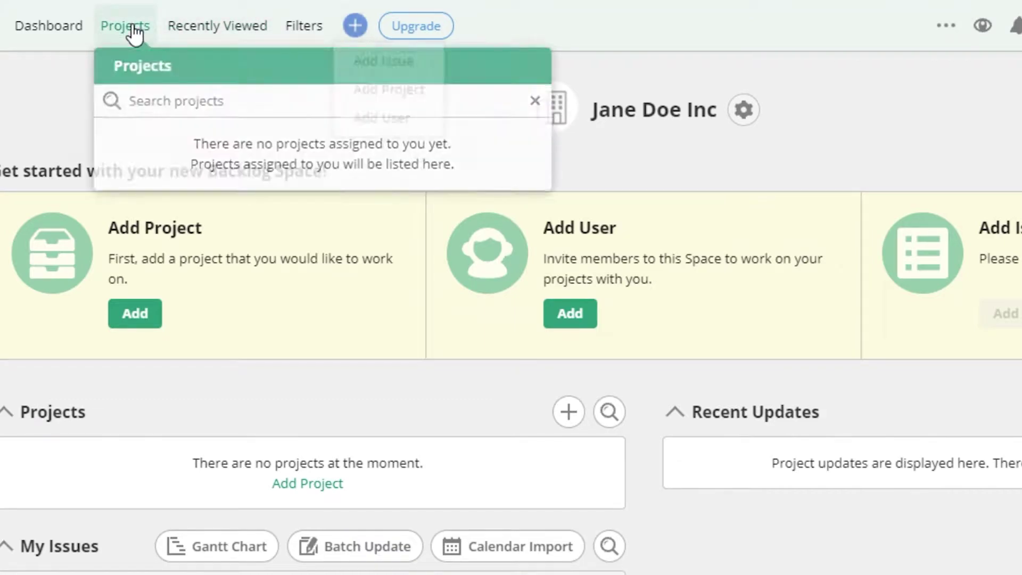
pyautogui.click(768, 188)
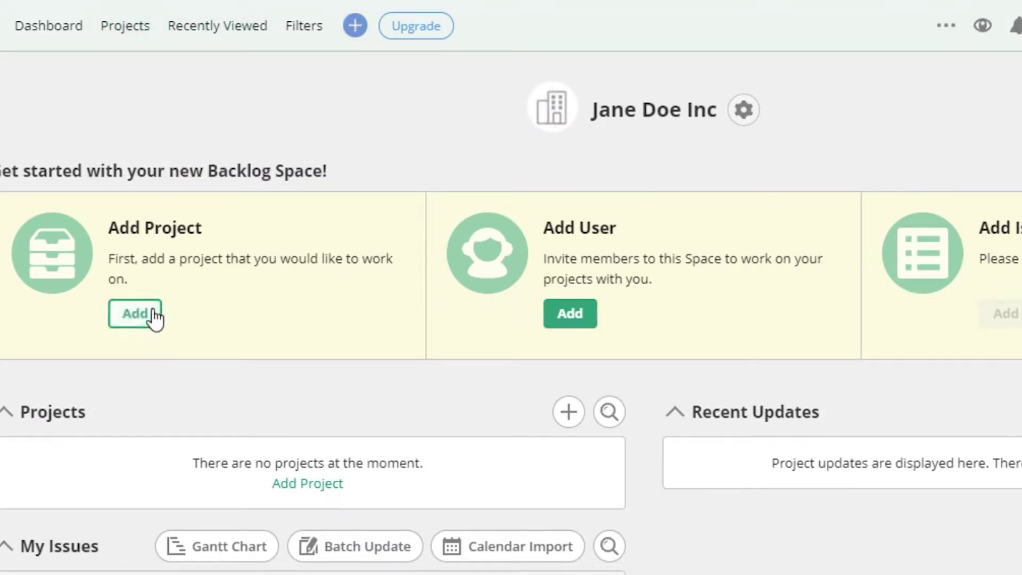
# - Create a new project named IT TEAM with project key ITTT
pyautogui.click(356, 27)
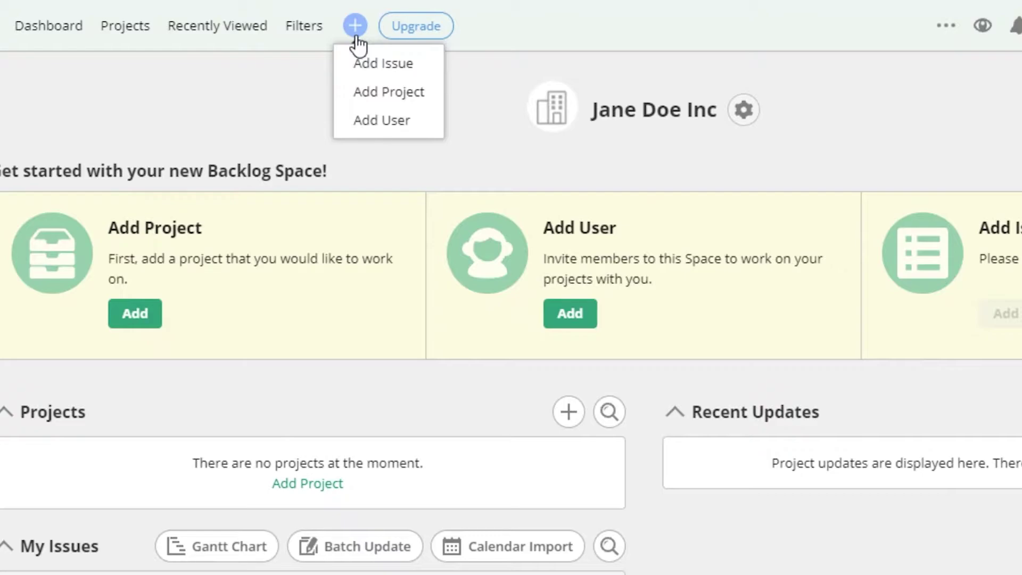
pyautogui.click(388, 94)
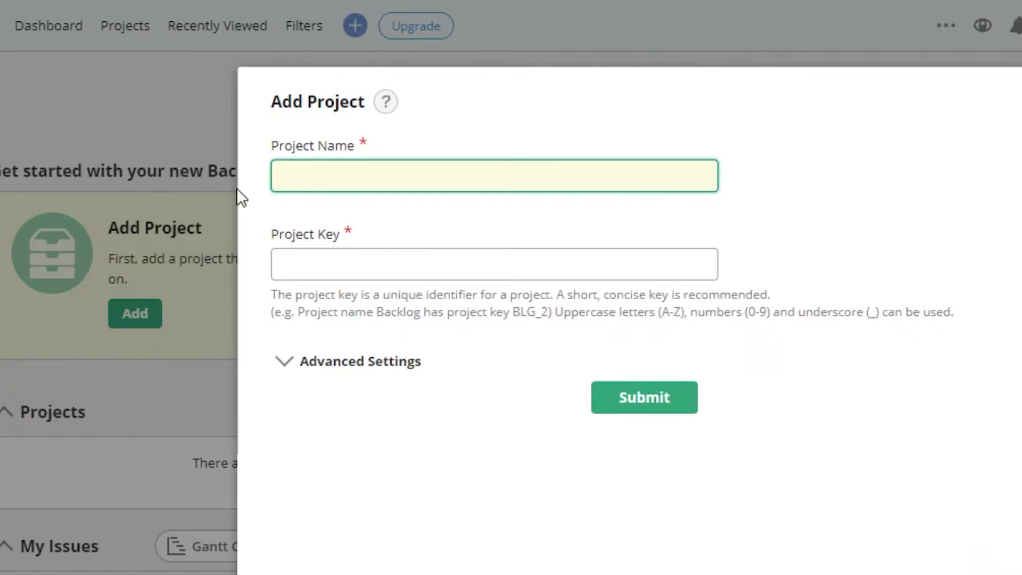
pyautogui.write('K')
pyautogui.rightClick(238, 197)
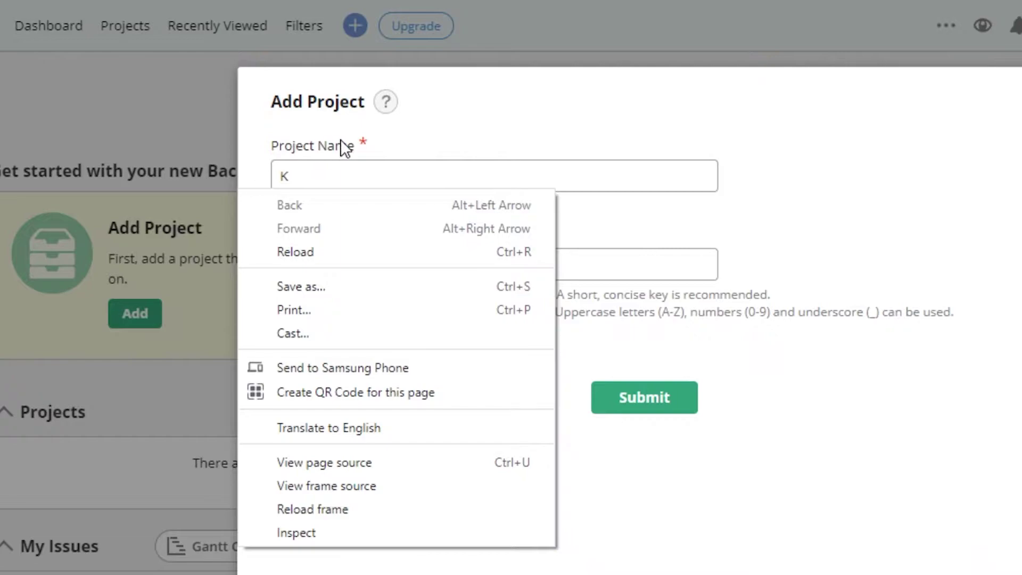
pyautogui.click(381, 171)
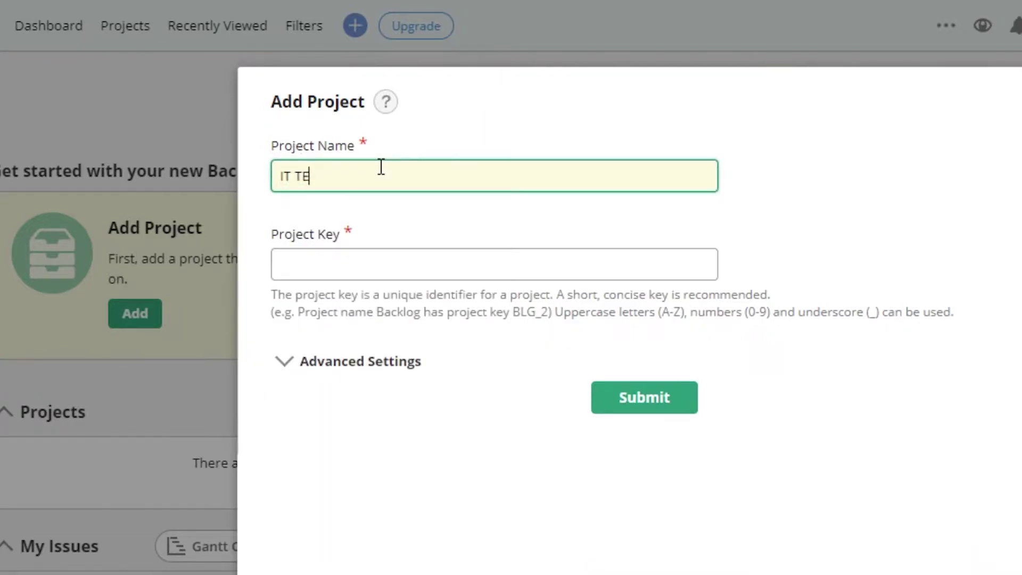
pyautogui.click(503, 274)
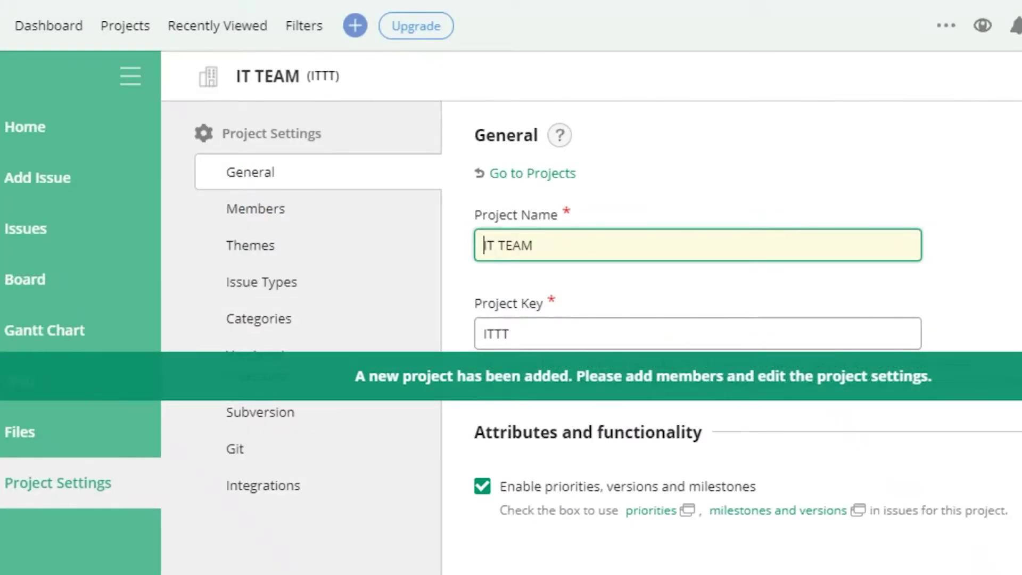
pyautogui.scroll(-2, 968, 319)
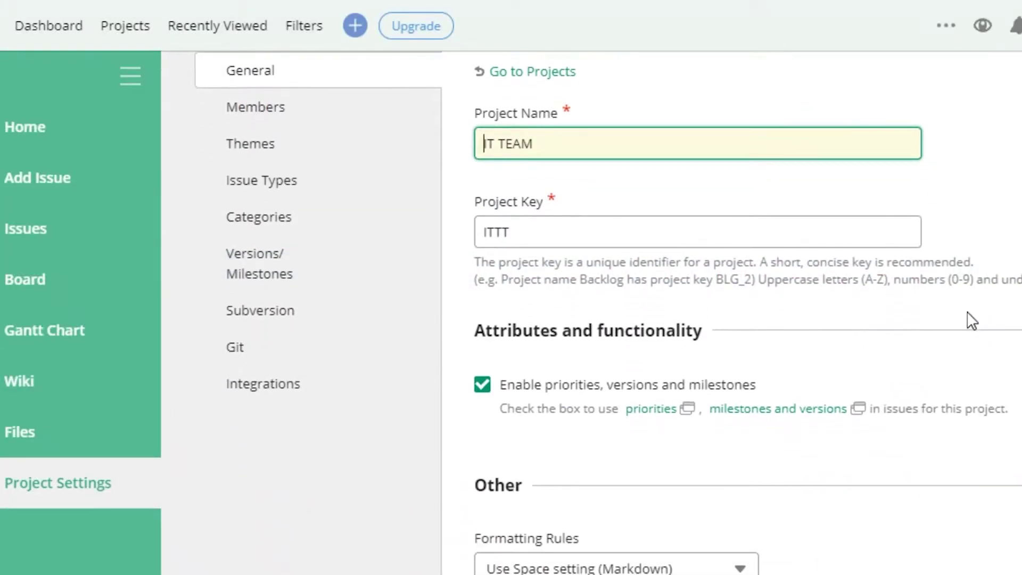
pyautogui.scroll(2, 597, 369)
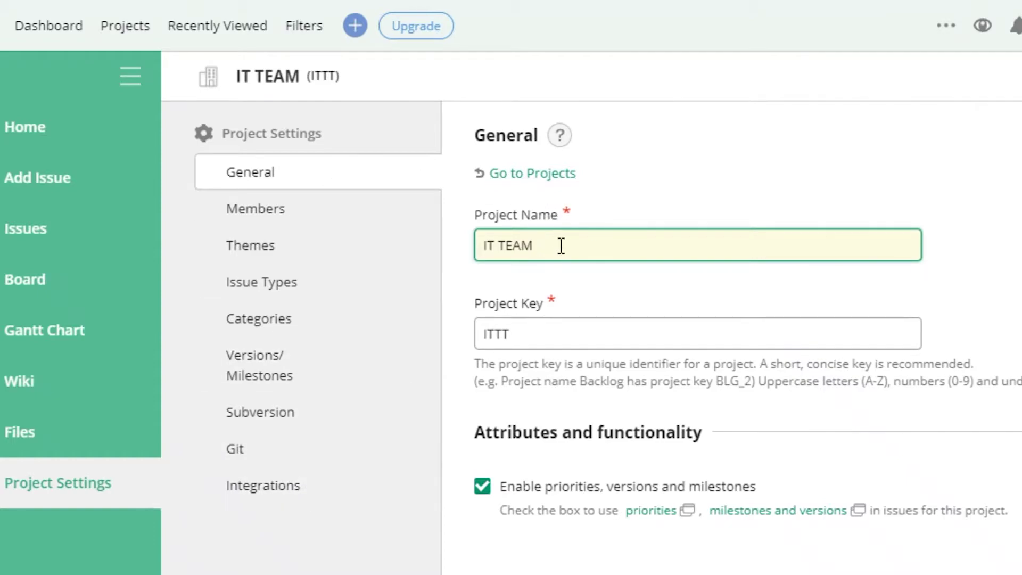
pyautogui.scroll(-4, 584, 342)
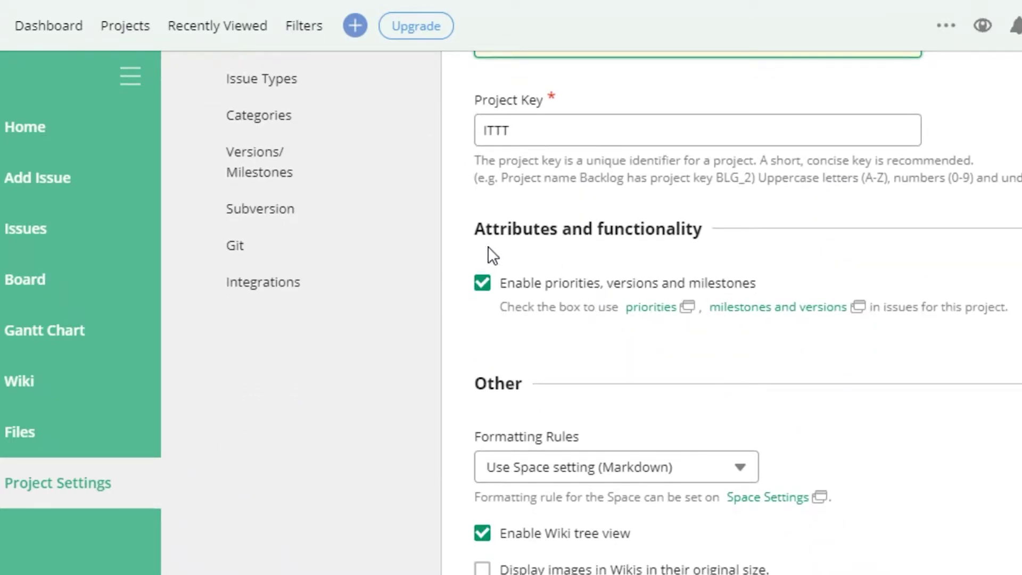
pyautogui.scroll(-4, 559, 345)
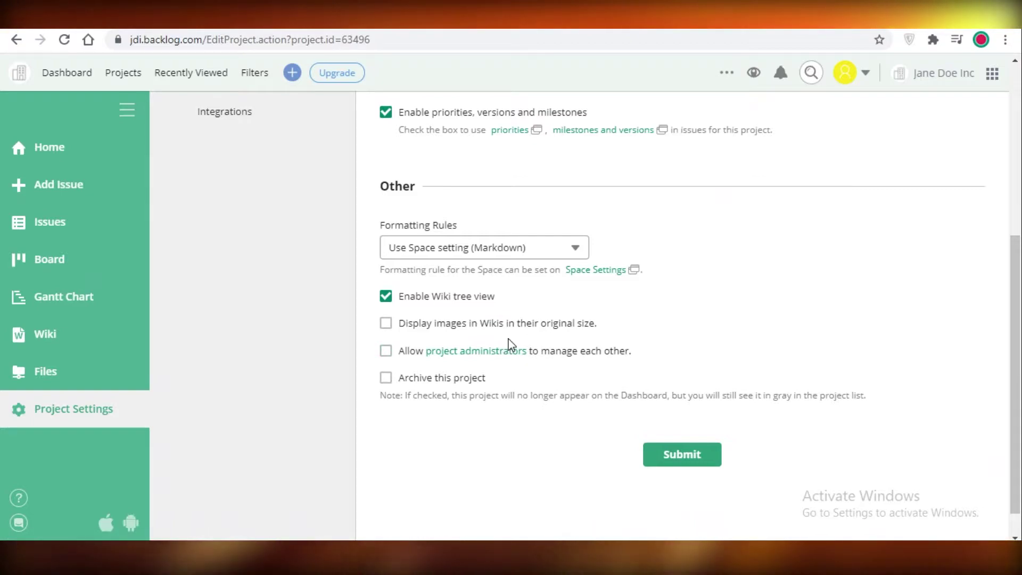
pyautogui.scroll(2, 509, 345)
pyautogui.scroll(-2, 511, 351)
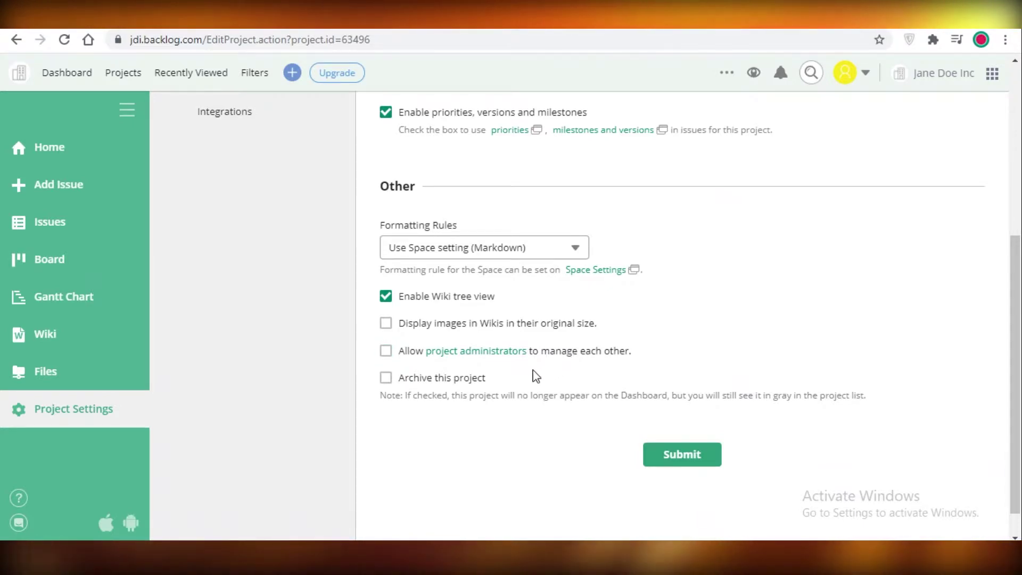
pyautogui.scroll(6, 437, 410)
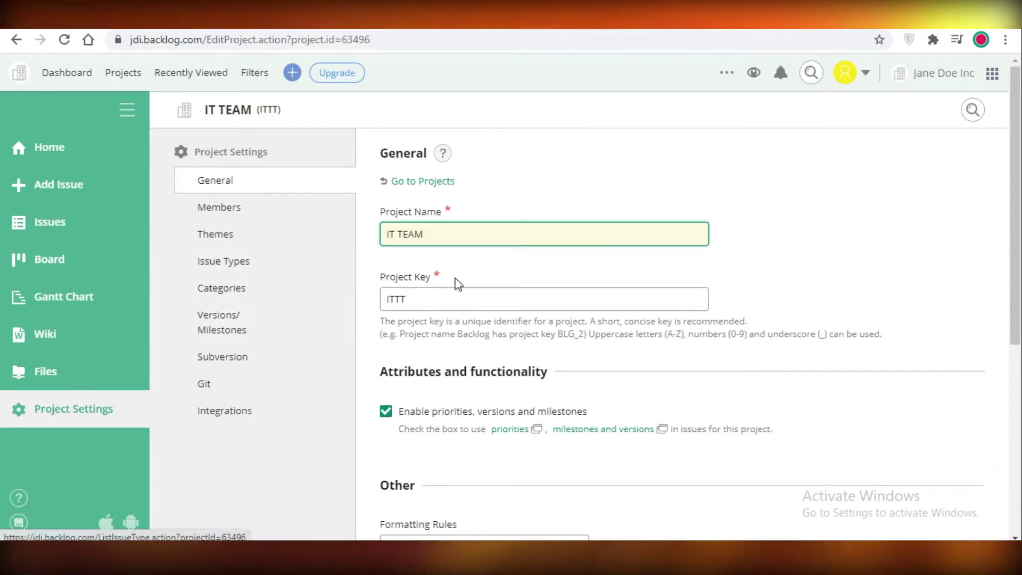
# - Go to the IT TEAM project home page and scroll through it
pyautogui.click(51, 152)
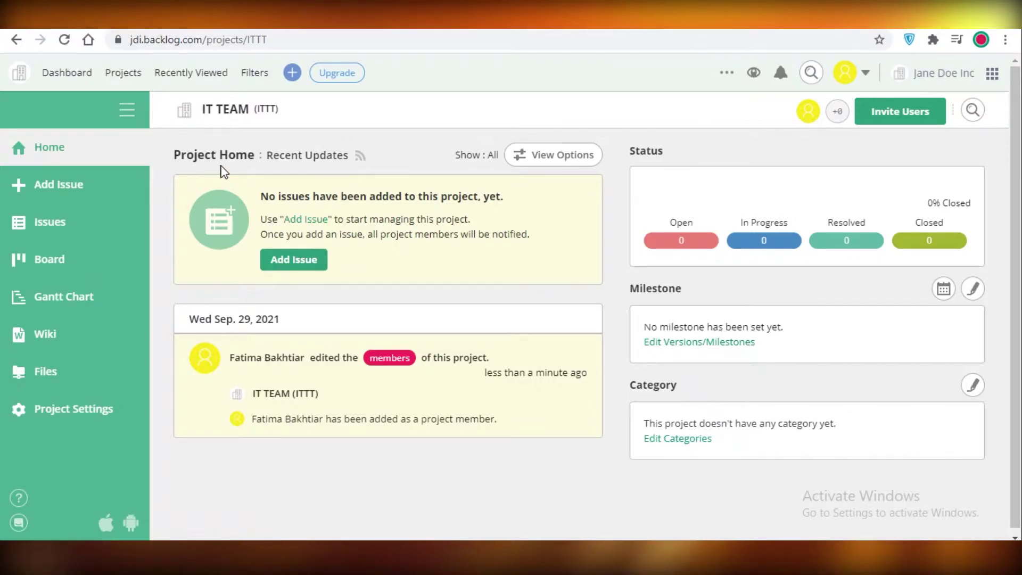
pyautogui.scroll(-1, 692, 186)
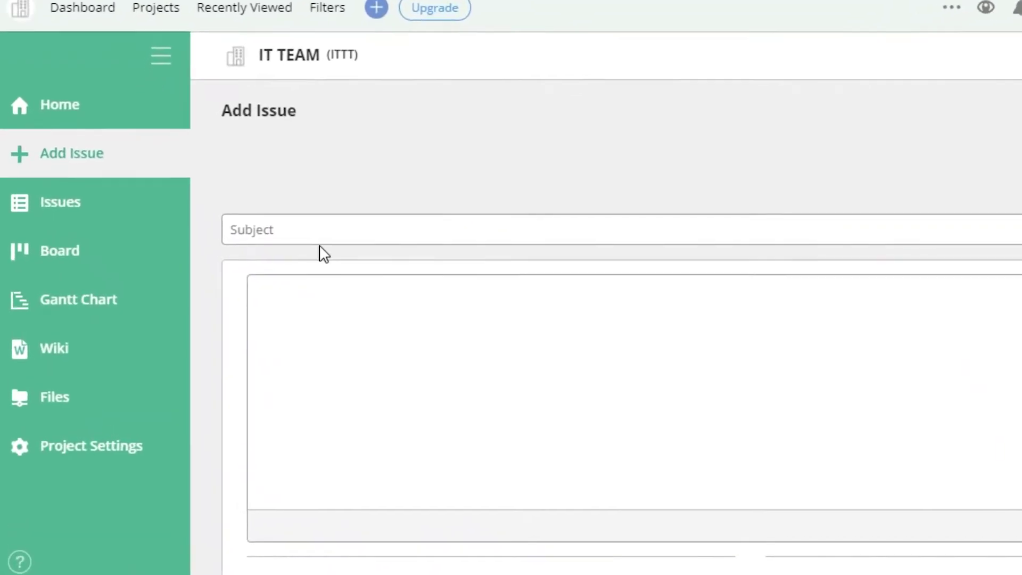
# - Keep the issue type as Task and enter the subject UPDATE PCS
pyautogui.click(333, 207)
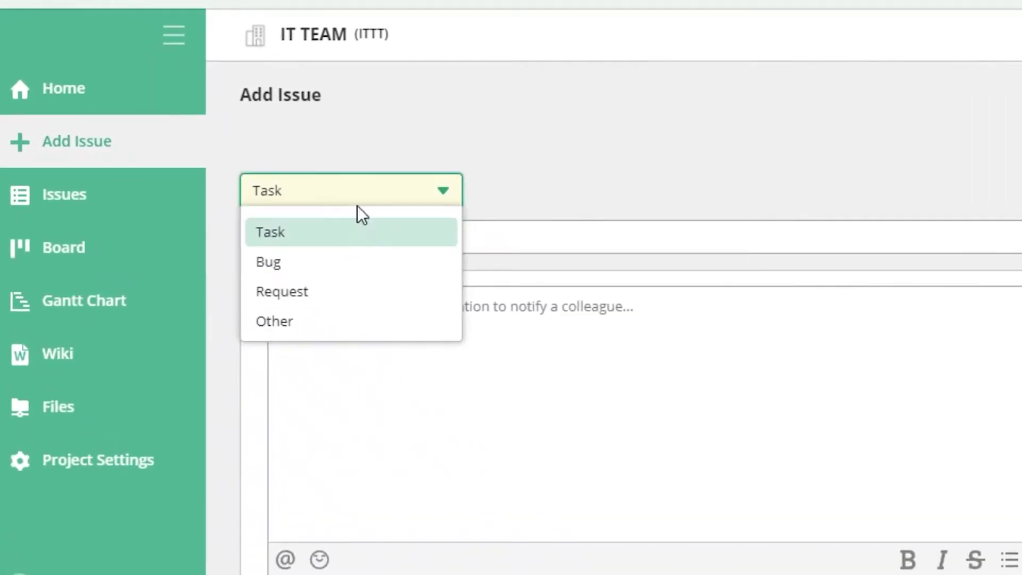
pyautogui.click(357, 203)
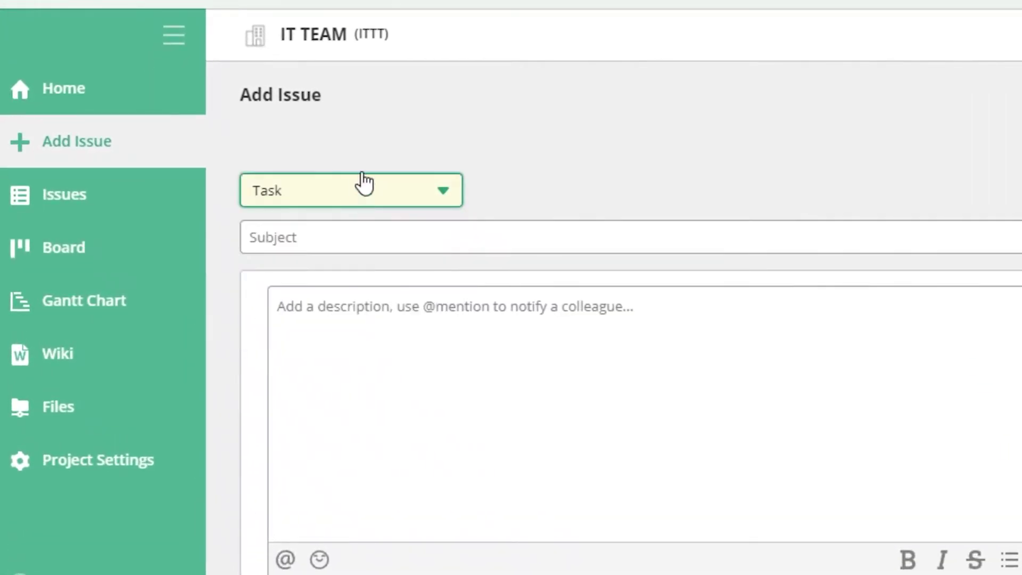
pyautogui.click(378, 189)
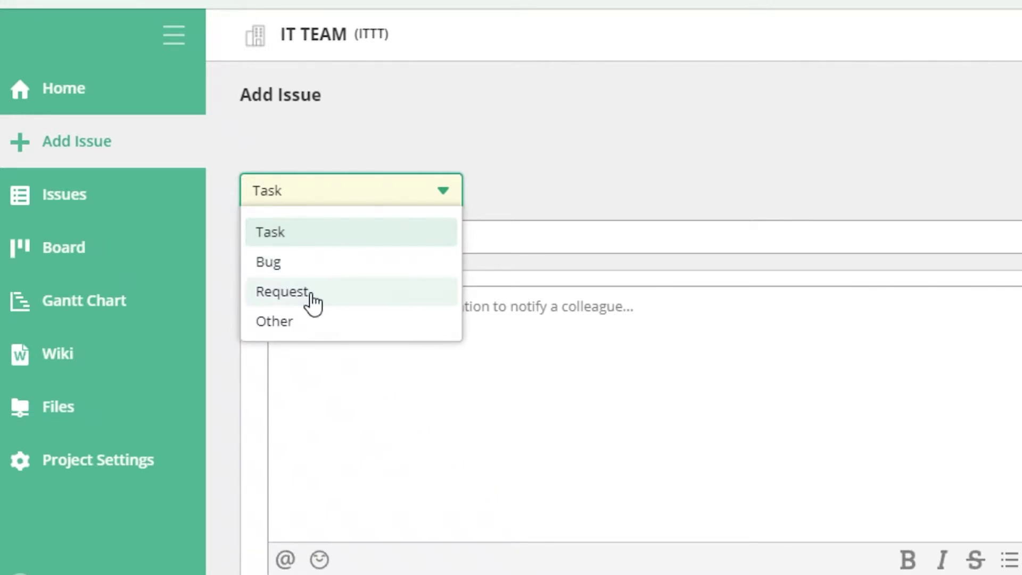
pyautogui.click(309, 232)
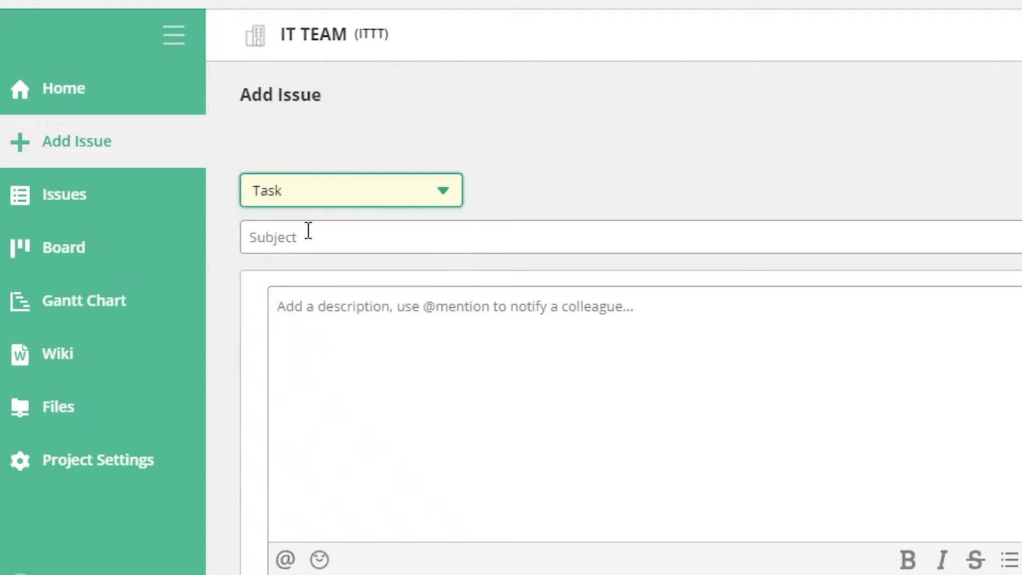
pyautogui.click(309, 230)
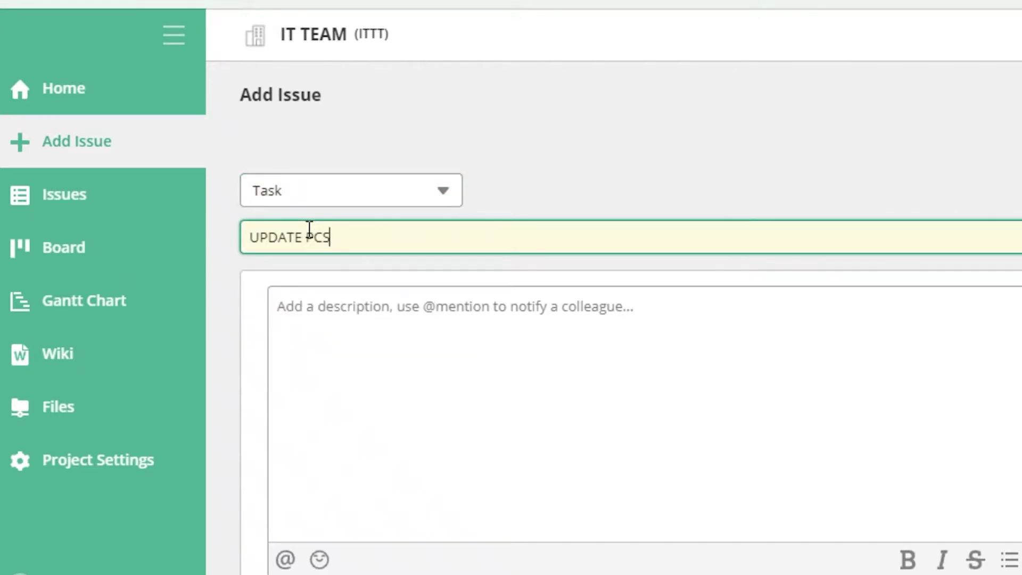
pyautogui.scroll(-10, 458, 280)
pyautogui.scroll(10, 362, 271)
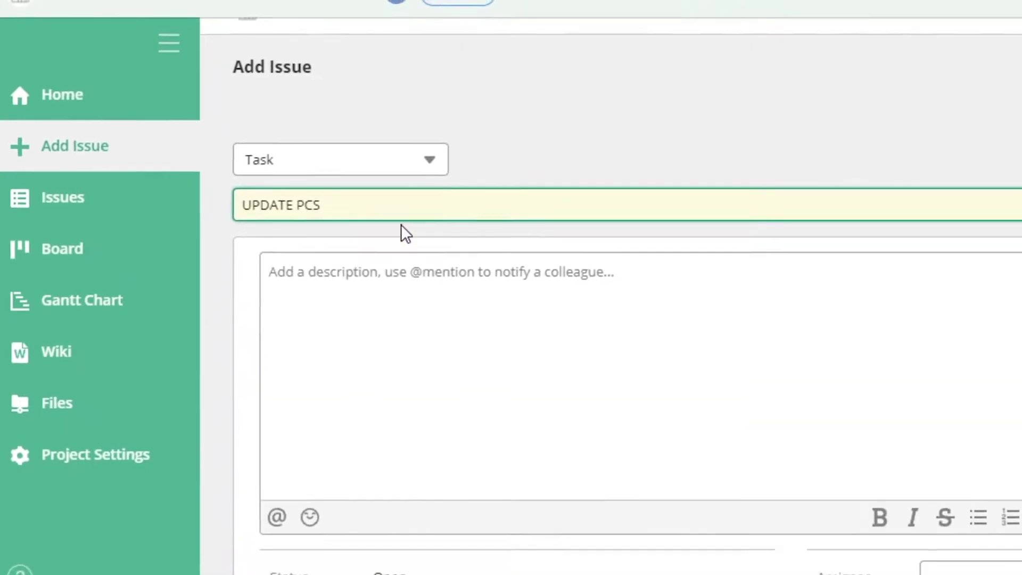
pyautogui.scroll(-5, 401, 224)
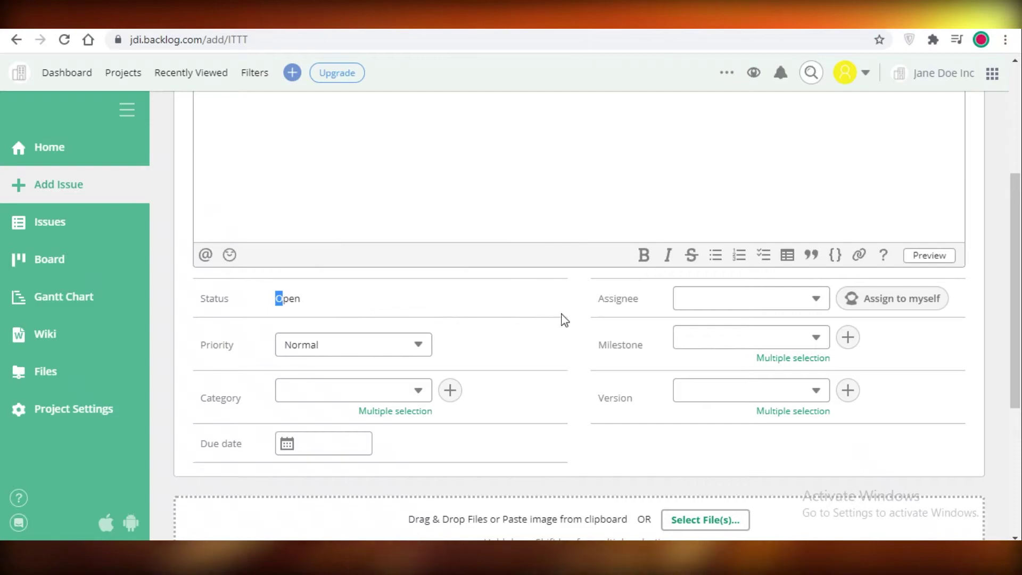
# - Leave assignee and milestone unset and priority at Normal
pyautogui.click(806, 299)
pyautogui.click(742, 302)
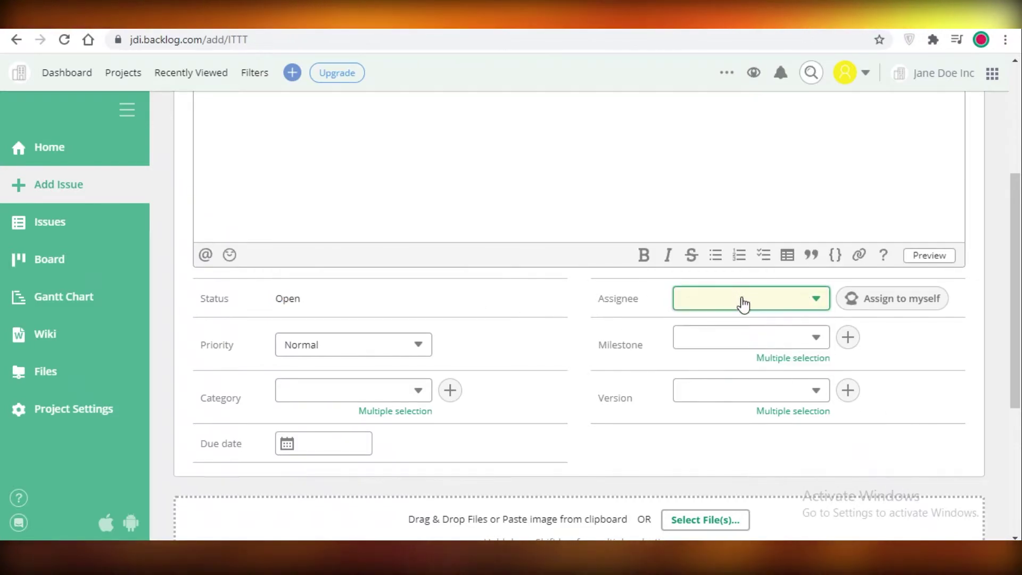
pyautogui.click(820, 337)
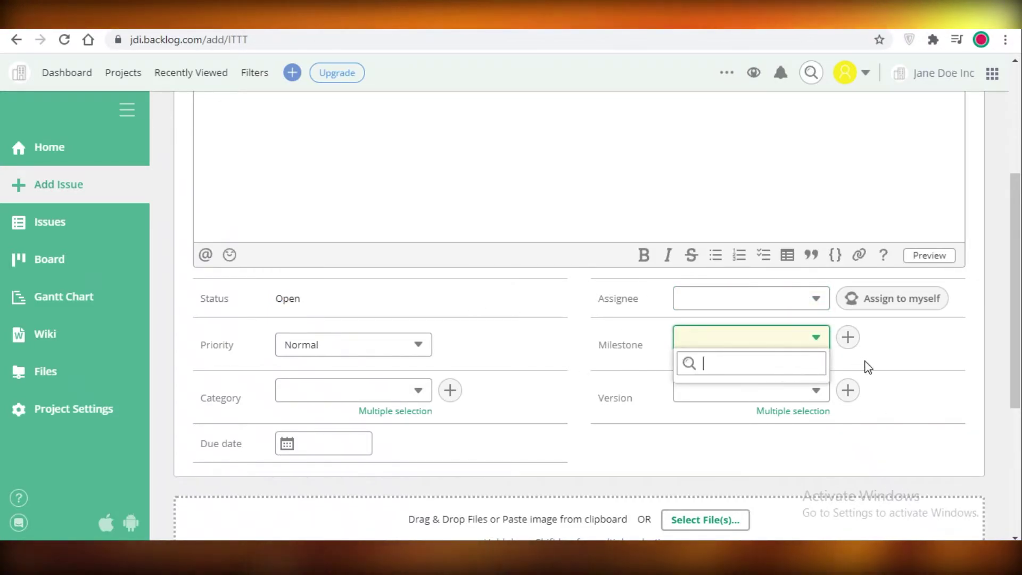
pyautogui.click(440, 340)
pyautogui.click(382, 347)
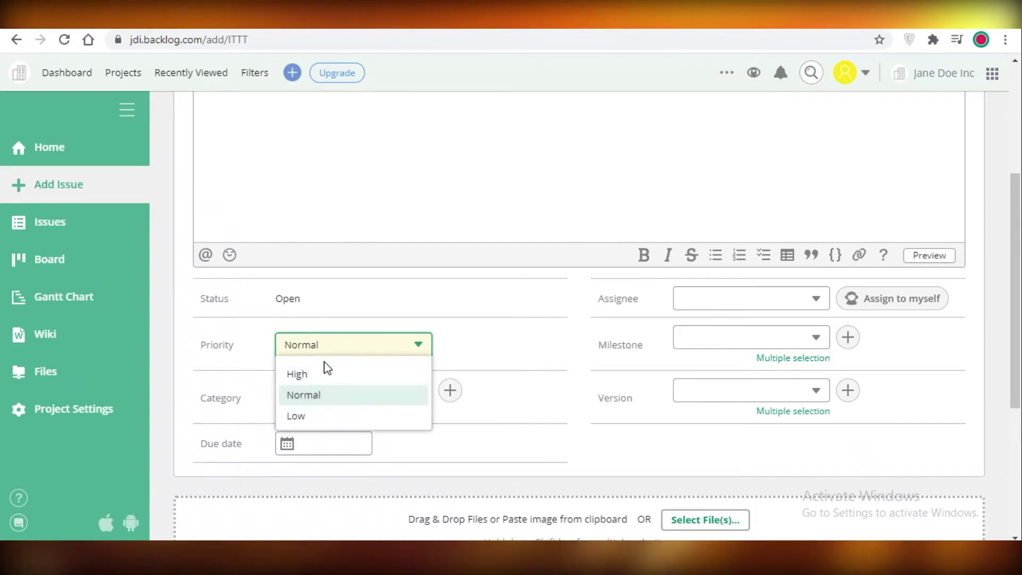
pyautogui.click(503, 382)
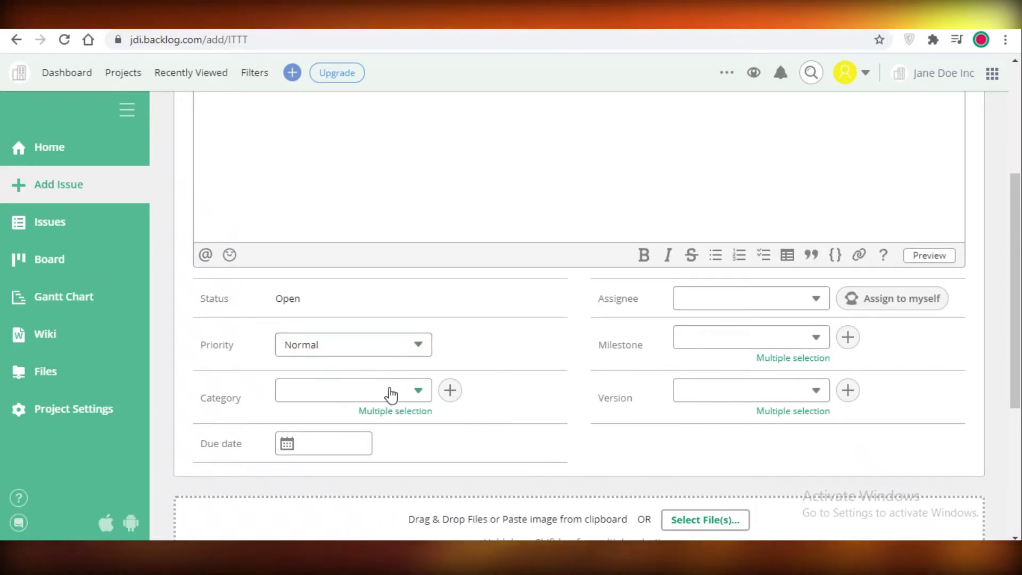
# - Leave version and due date empty, then submit the UPDATE PCS task
pyautogui.click(778, 392)
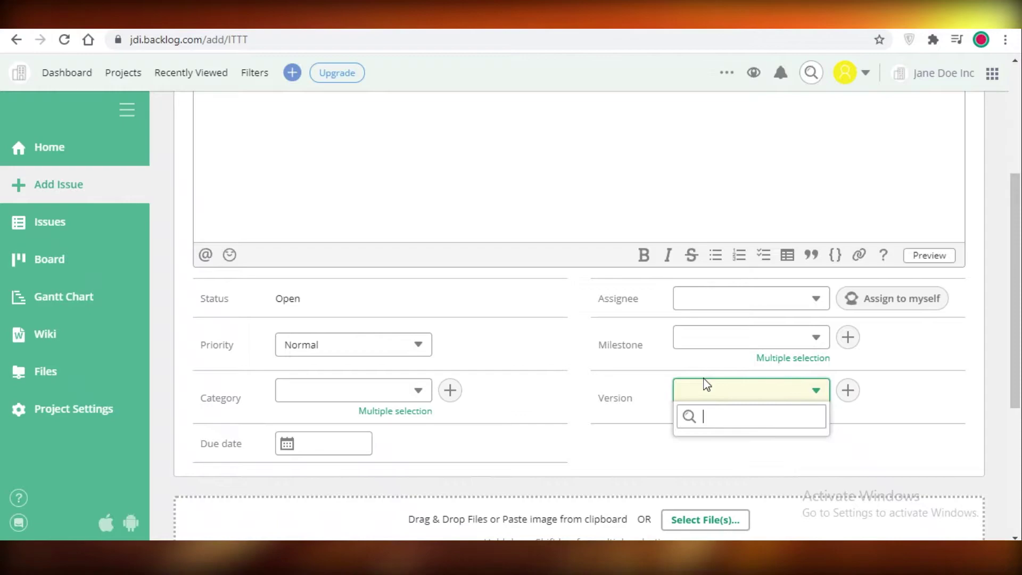
pyautogui.click(282, 443)
pyautogui.scroll(-5, 525, 418)
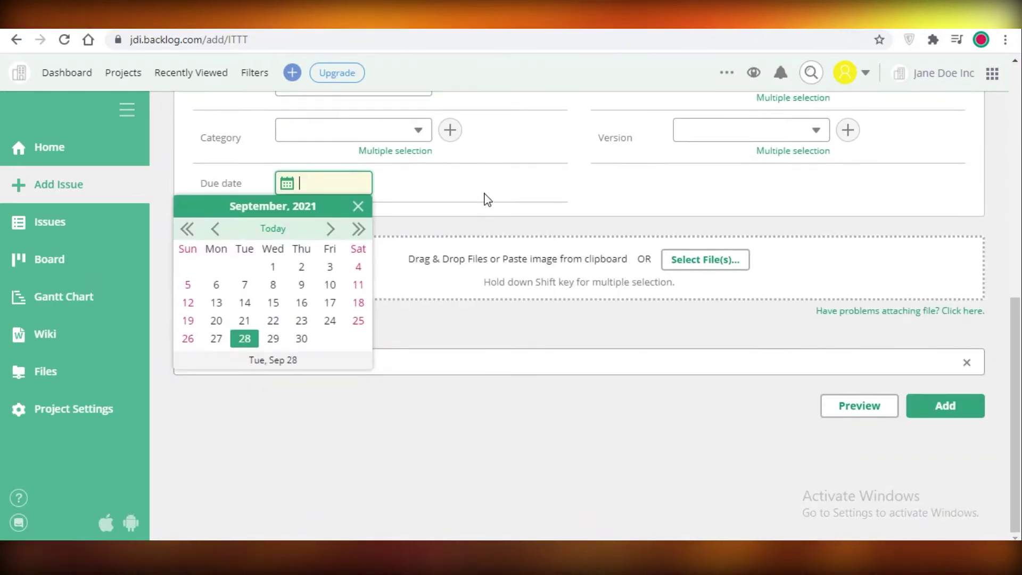
pyautogui.click(774, 213)
pyautogui.scroll(2, 676, 279)
pyautogui.scroll(-2, 650, 283)
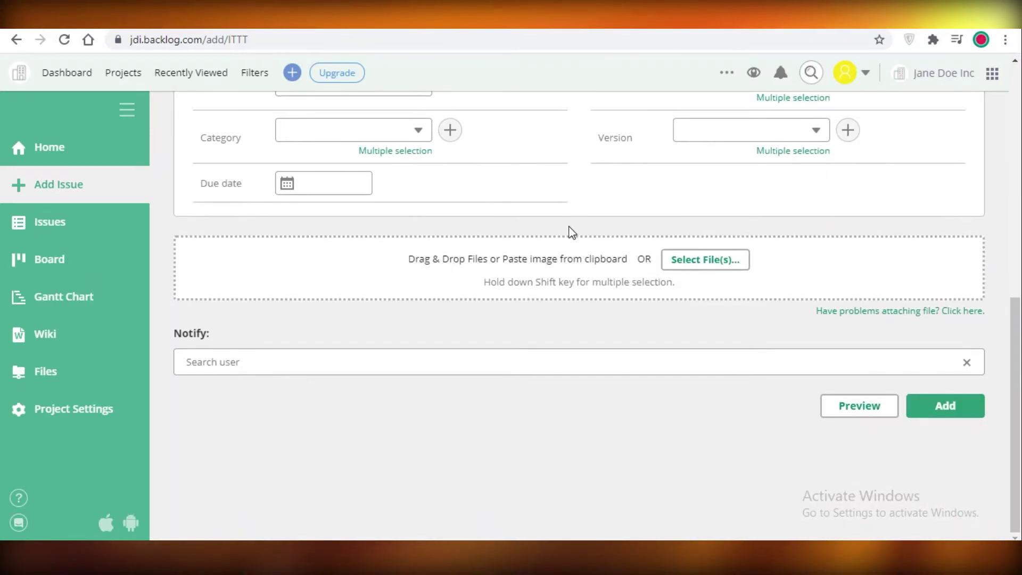
pyautogui.scroll(5, 548, 225)
pyautogui.scroll(-5, 418, 212)
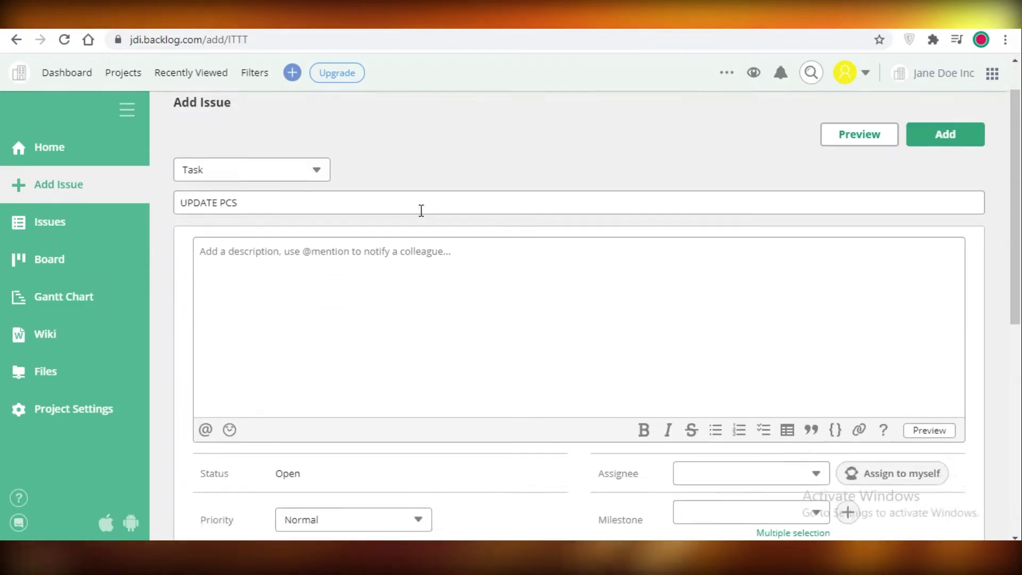
pyautogui.click(925, 408)
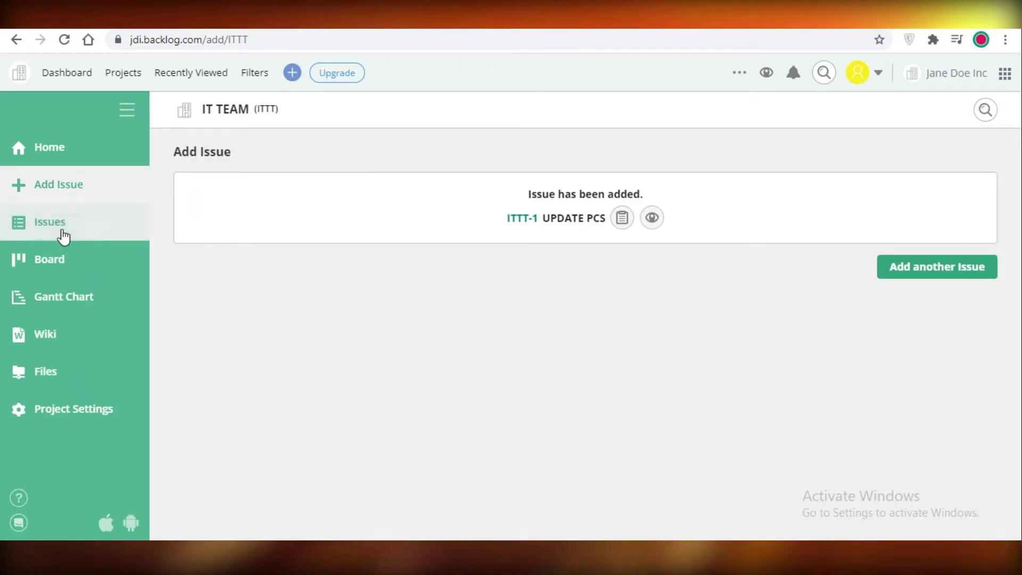
# - Add a Bug issue titled MOUSE BUG
pyautogui.click(936, 269)
pyautogui.click(226, 219)
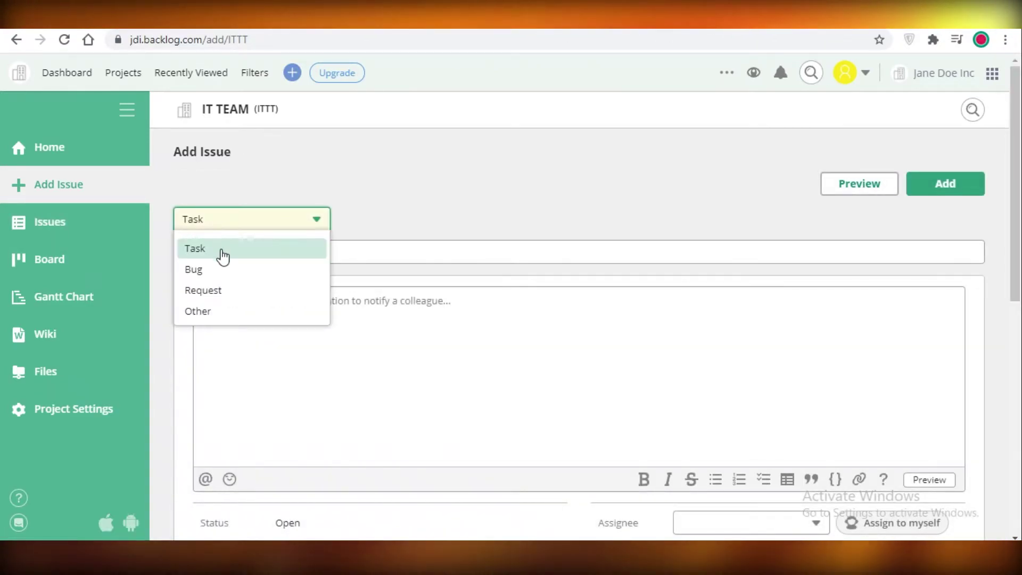
pyautogui.click(221, 267)
pyautogui.click(235, 252)
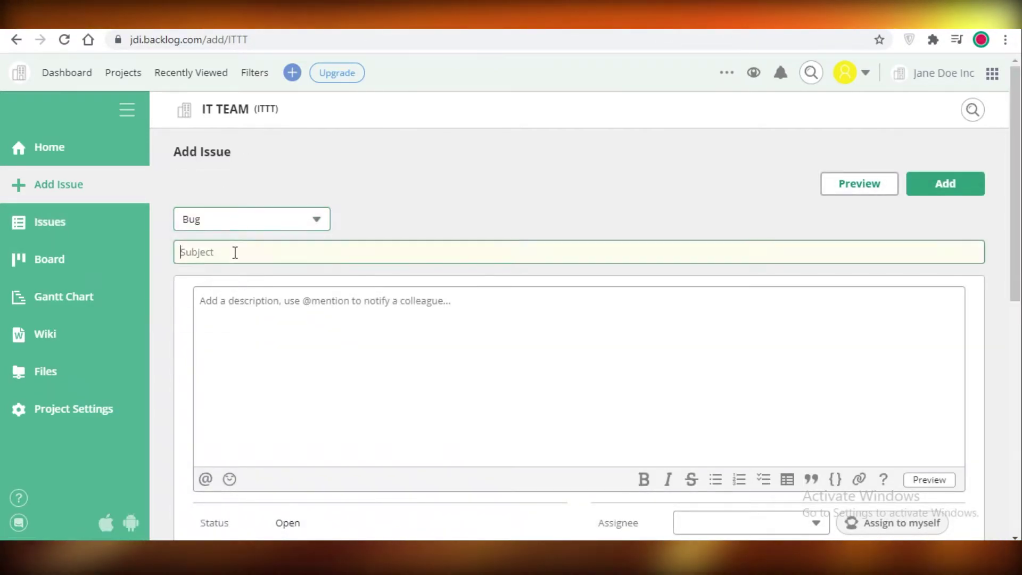
pyautogui.click(238, 224)
pyautogui.click(411, 253)
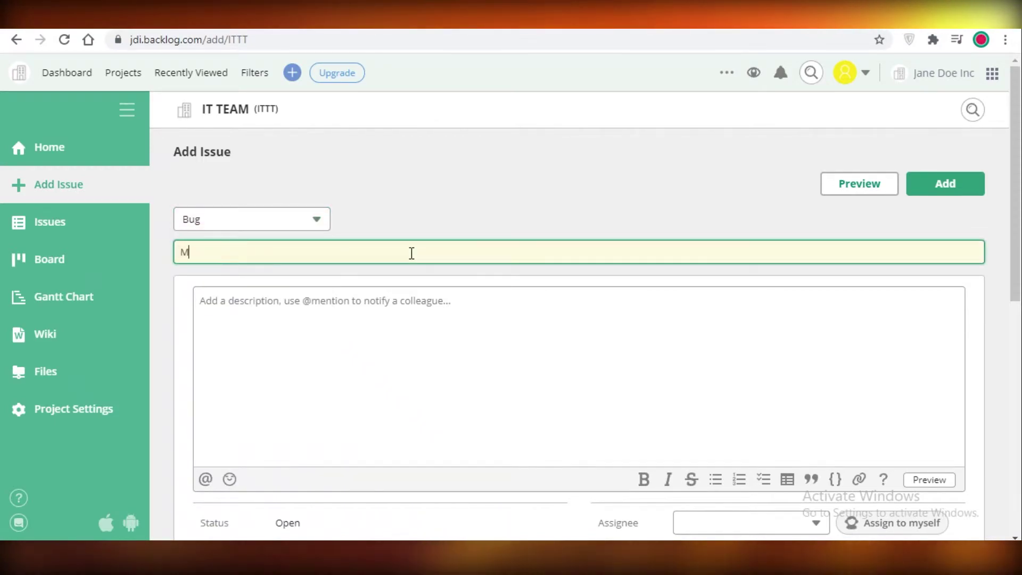
pyautogui.click(943, 184)
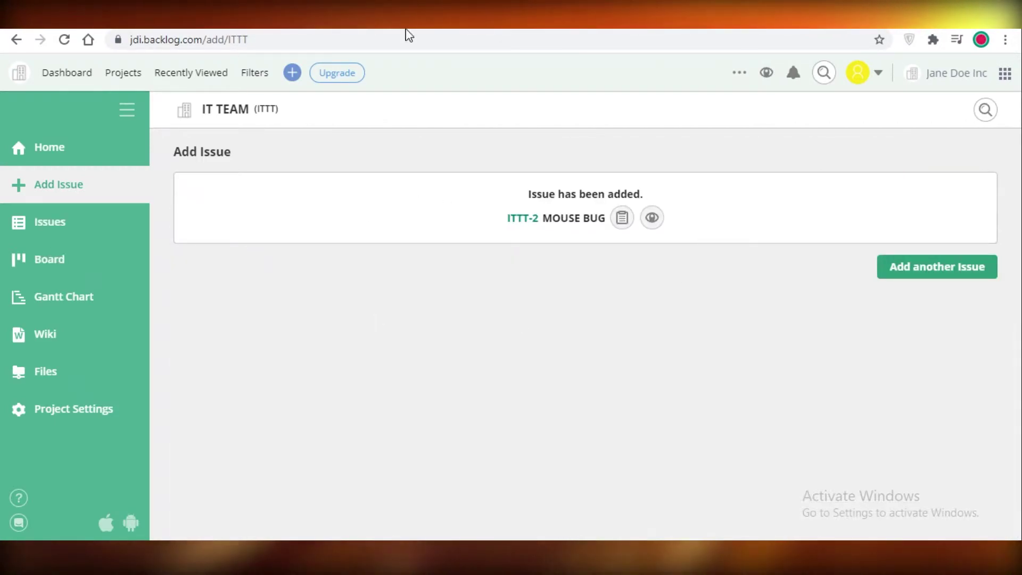
# - Add a Request issue titled UPDATE SALES TEAM PCS
pyautogui.click(957, 266)
pyautogui.click(250, 226)
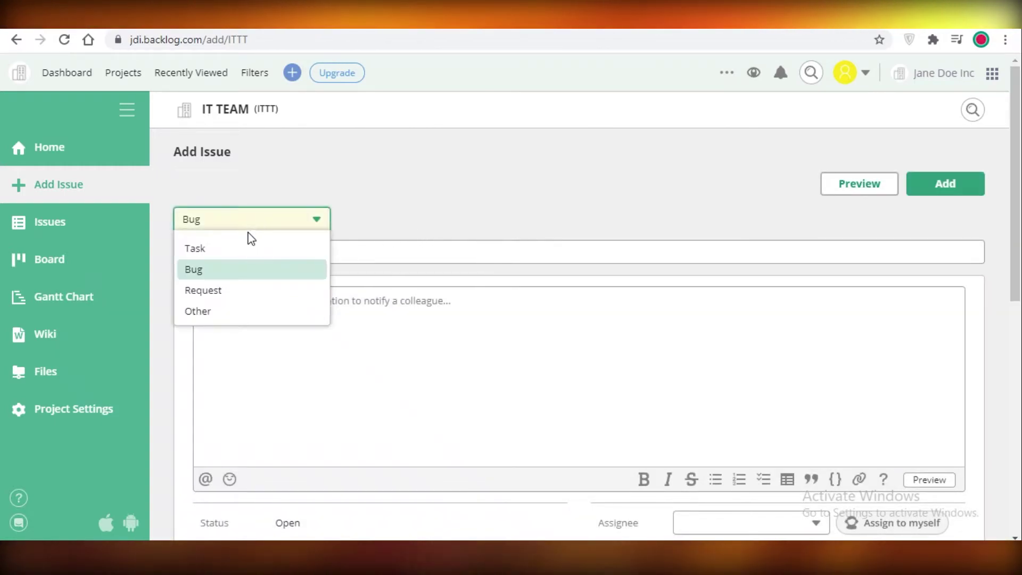
pyautogui.click(208, 291)
pyautogui.click(217, 253)
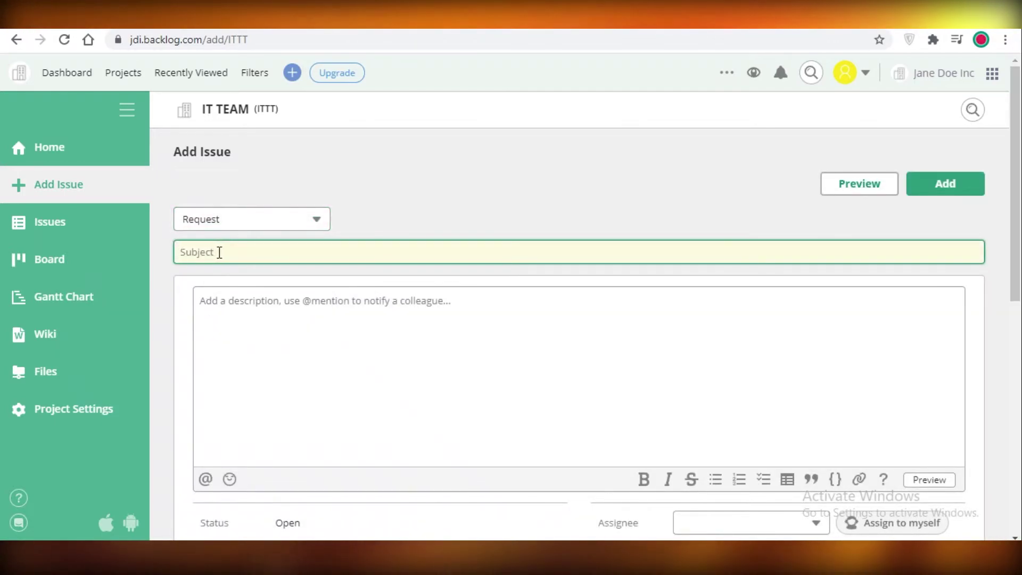
pyautogui.write('UPDATE SALE')
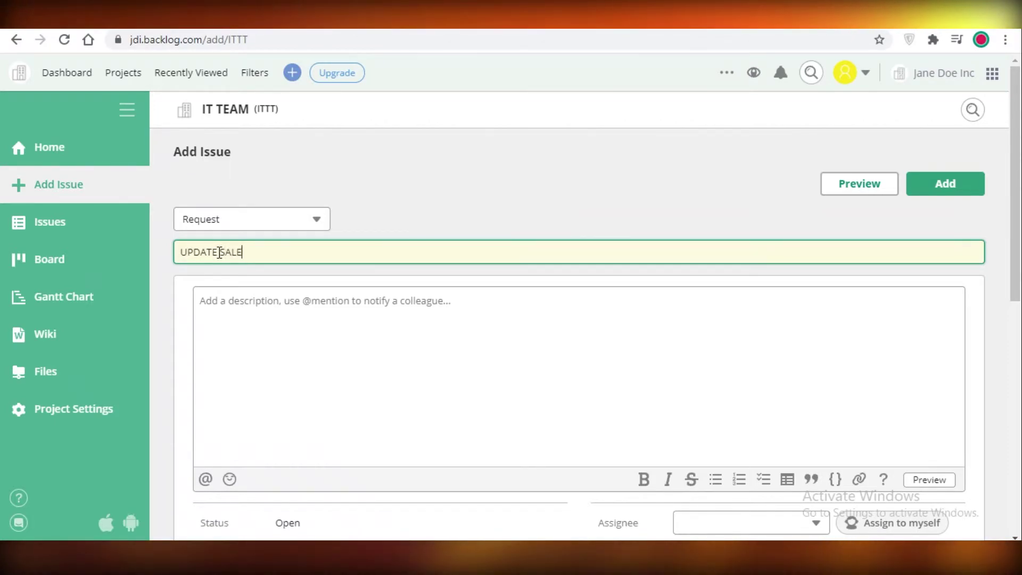
pyautogui.write('S TEAM PCS')
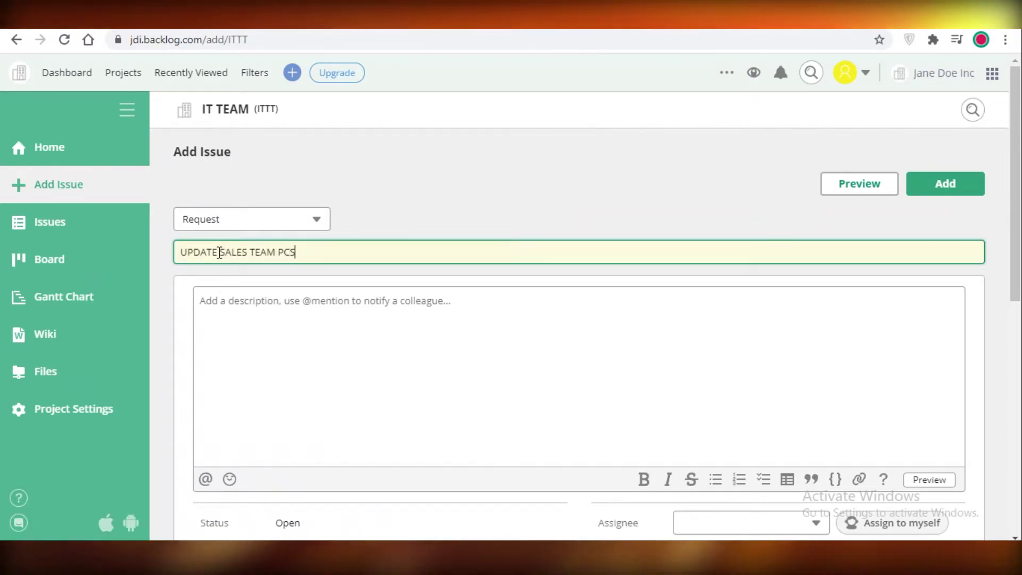
pyautogui.click(943, 189)
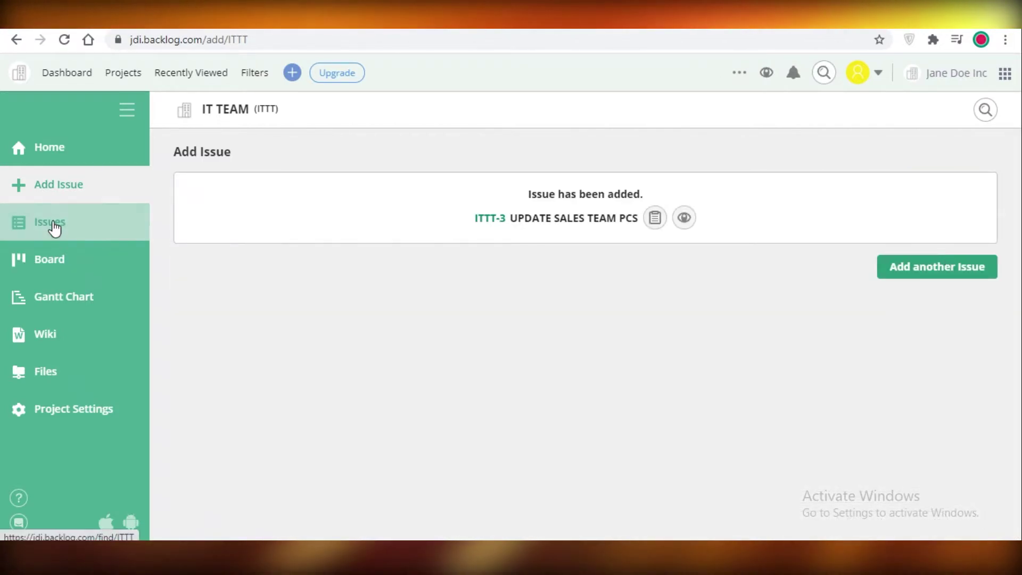
# - Open the IT TEAM issue list and scroll across all columns of the three open issues
pyautogui.click(54, 228)
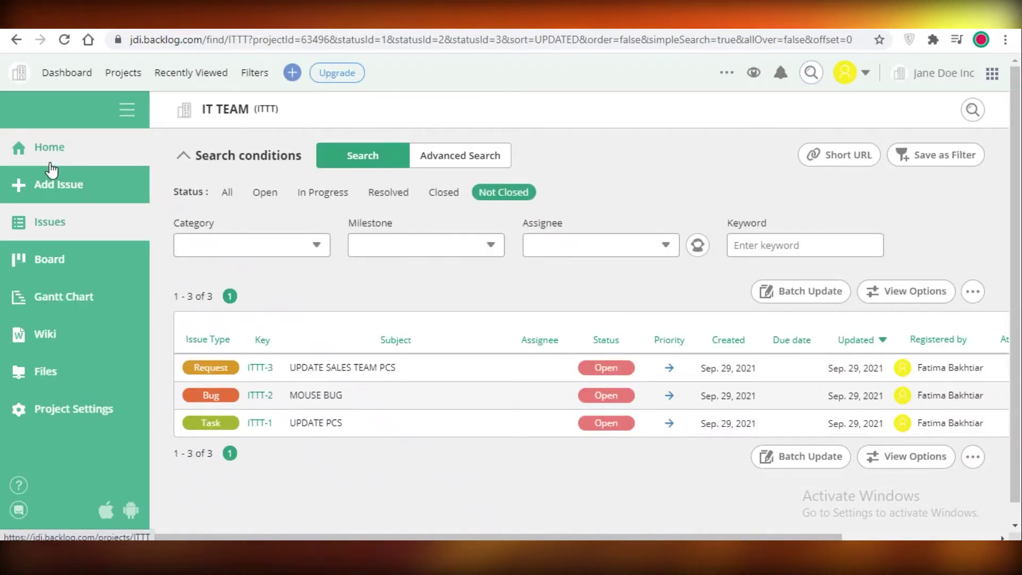
pyautogui.scroll(-1, 364, 345)
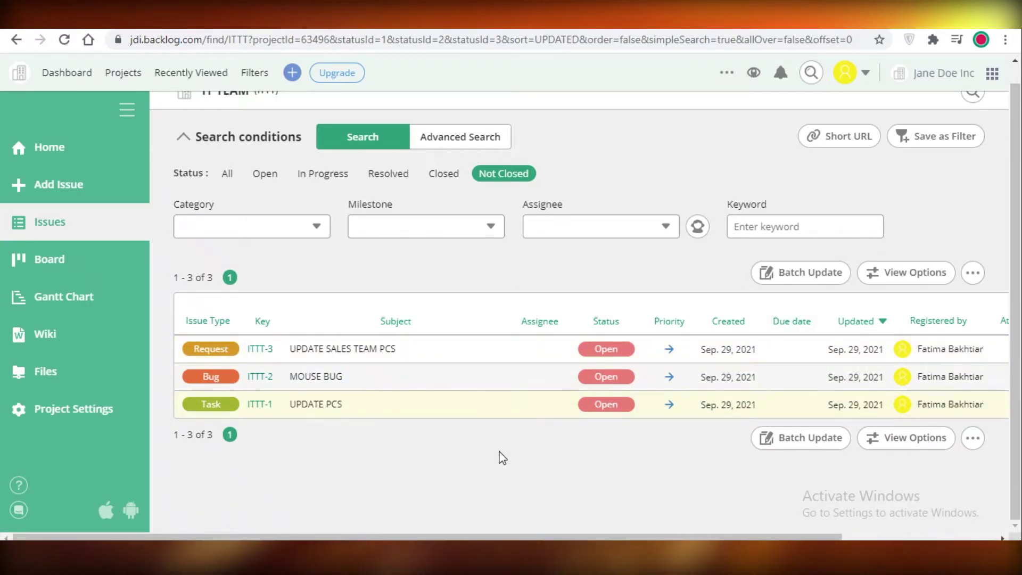
pyautogui.hscroll(3, 531, 509)
pyautogui.hscroll(-3, 531, 509)
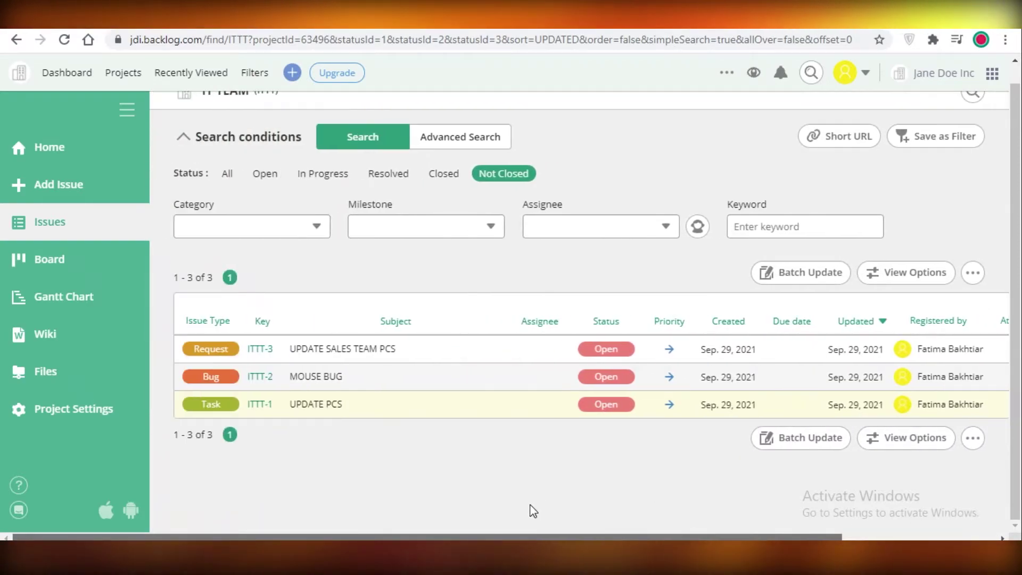
pyautogui.hscroll(3, 745, 506)
pyautogui.hscroll(-3, 655, 463)
pyautogui.hscroll(5, 692, 471)
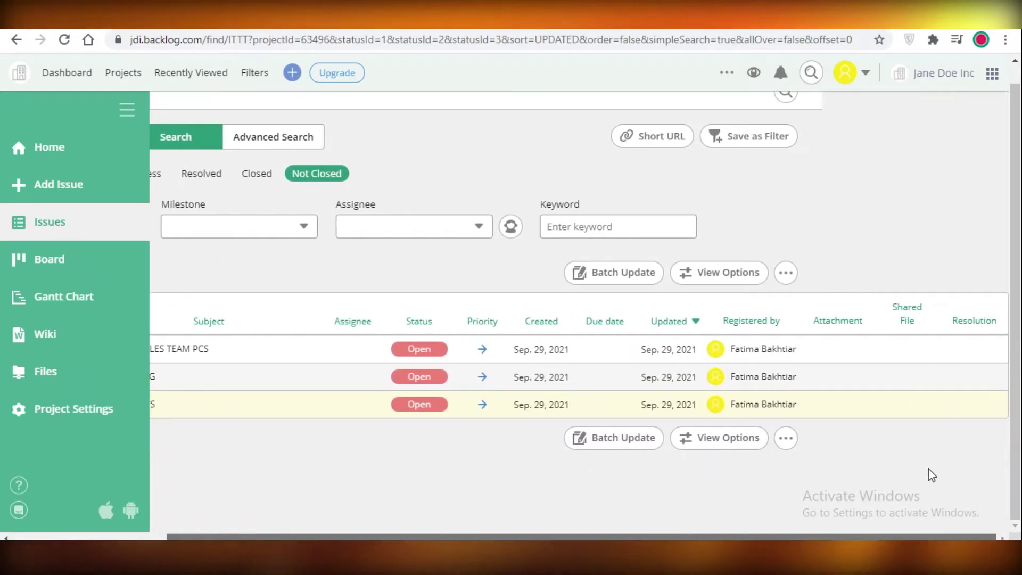
pyautogui.hscroll(-3, 322, 429)
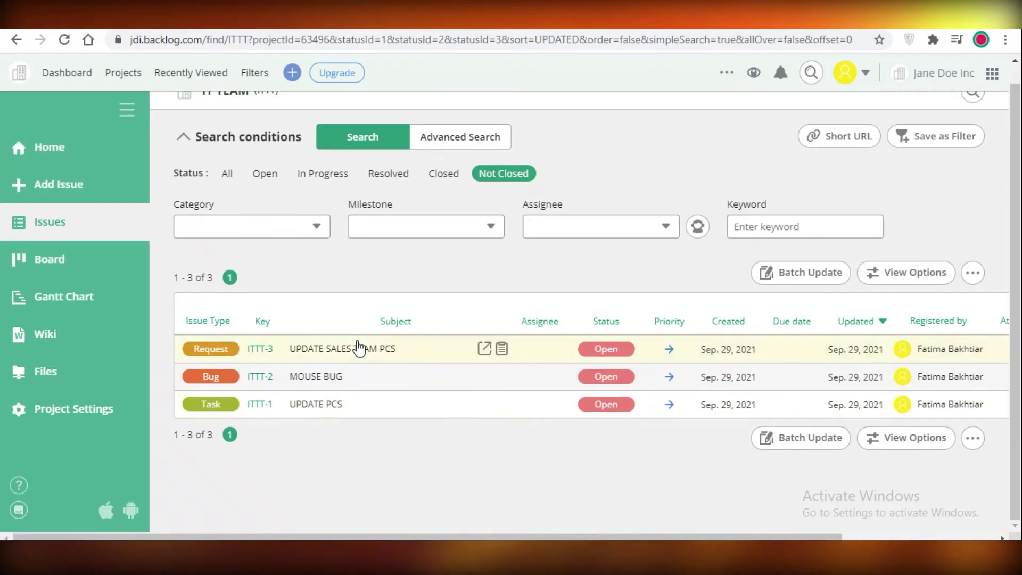
pyautogui.click(637, 354)
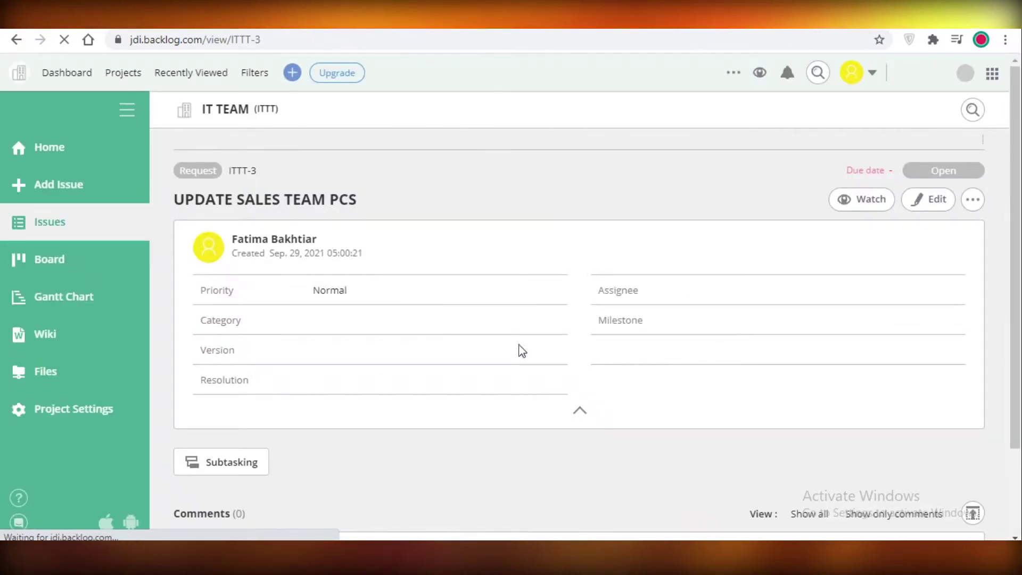
pyautogui.scroll(-3, 573, 249)
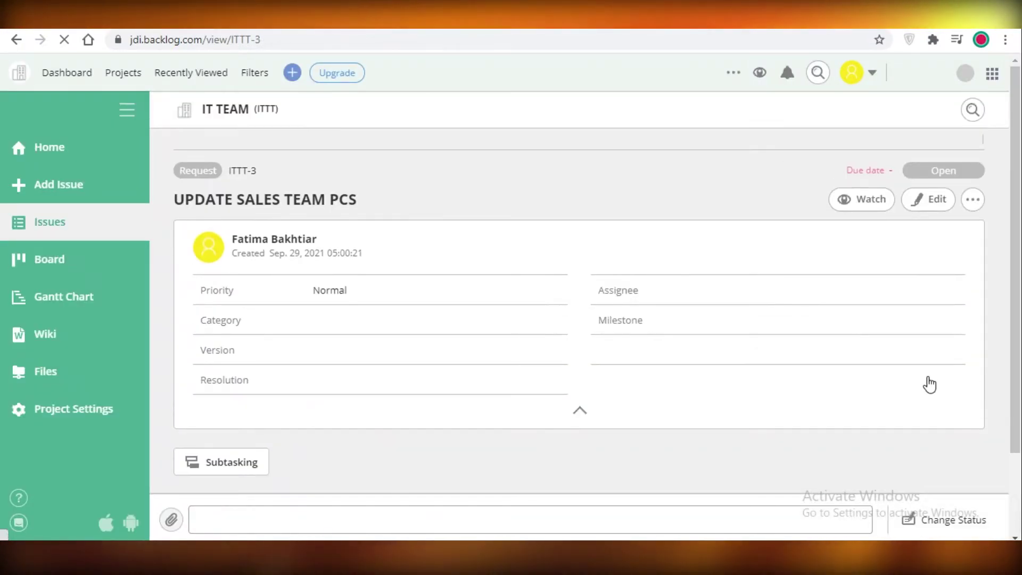
pyautogui.scroll(-2, 639, 269)
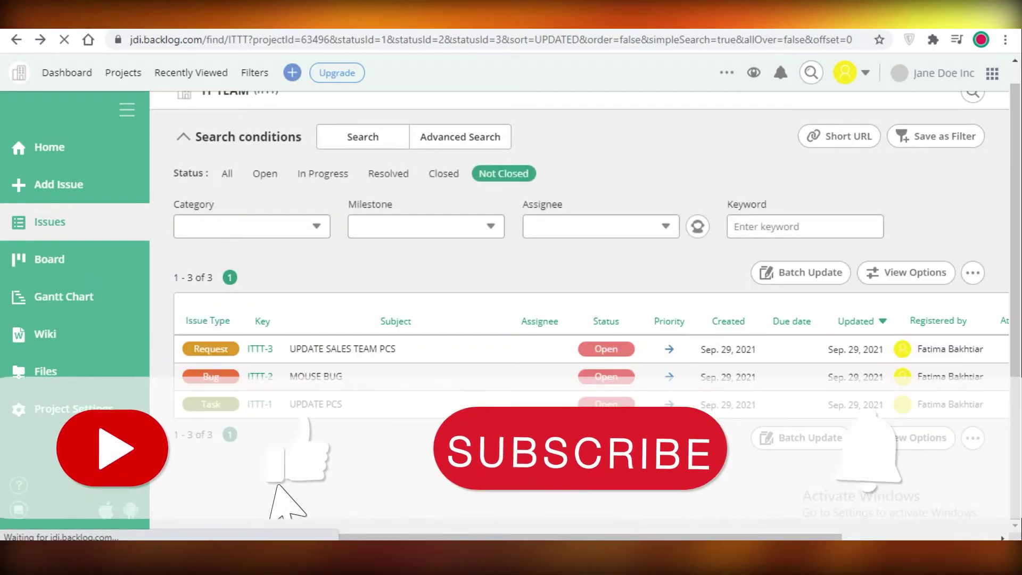
pyautogui.moveTo(500, 532); pyautogui.dragTo(666, 533)
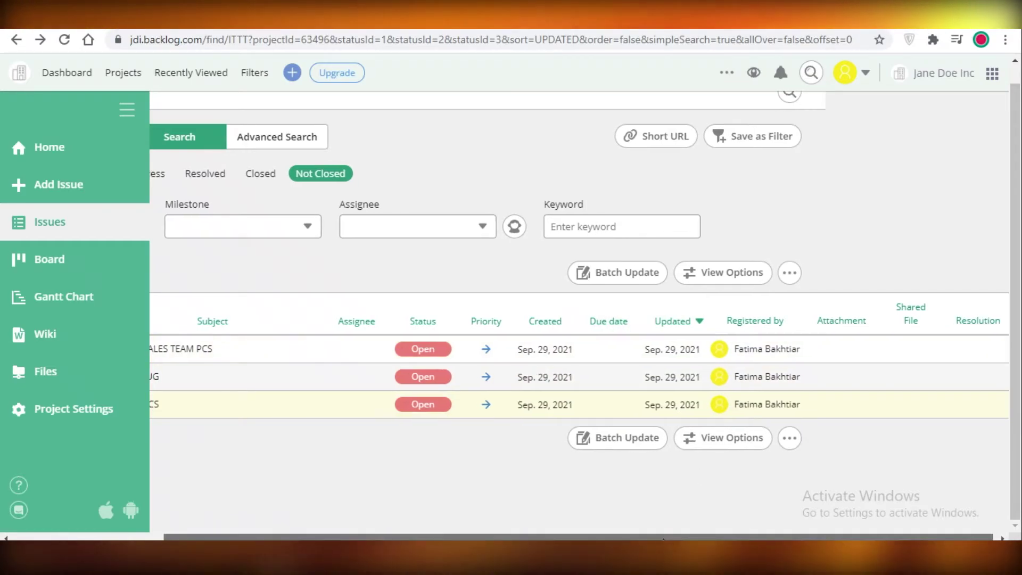
pyautogui.hscroll(-3, 464, 272)
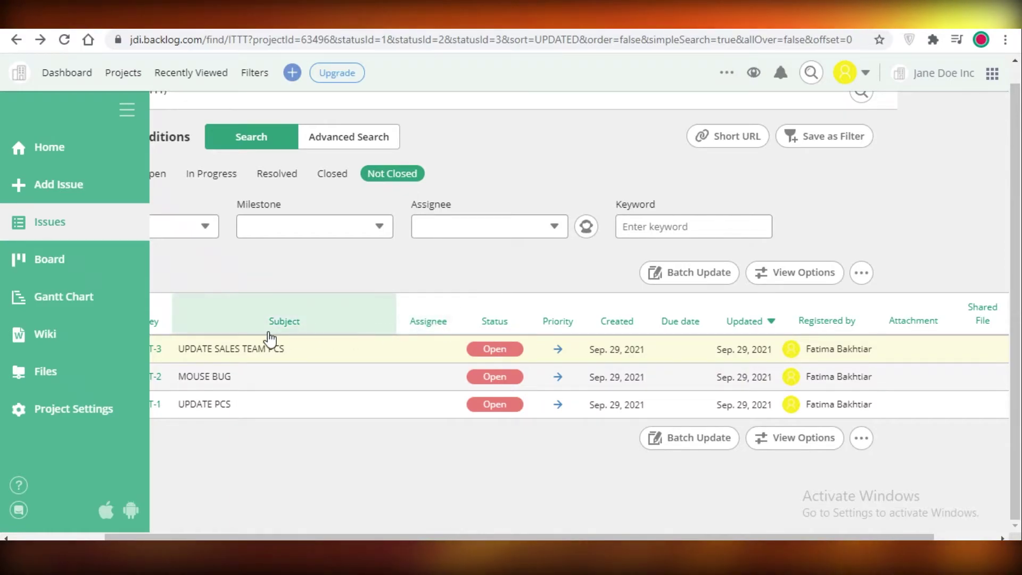
pyautogui.hscroll(-3, 405, 503)
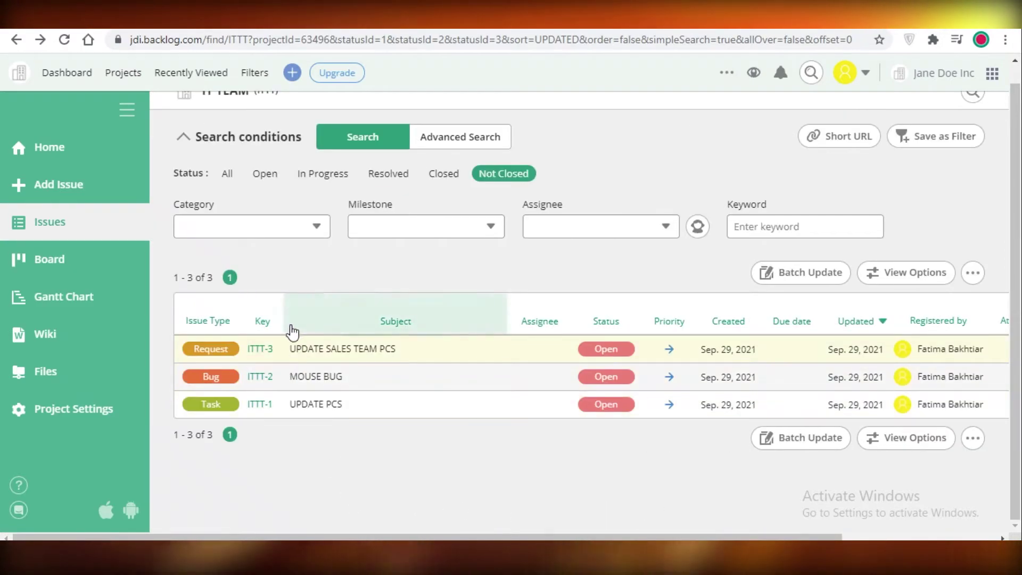
# - Edit ITTT-3 UPDATE SALES TEAM PCS and assign it to yourself
pyautogui.click(616, 353)
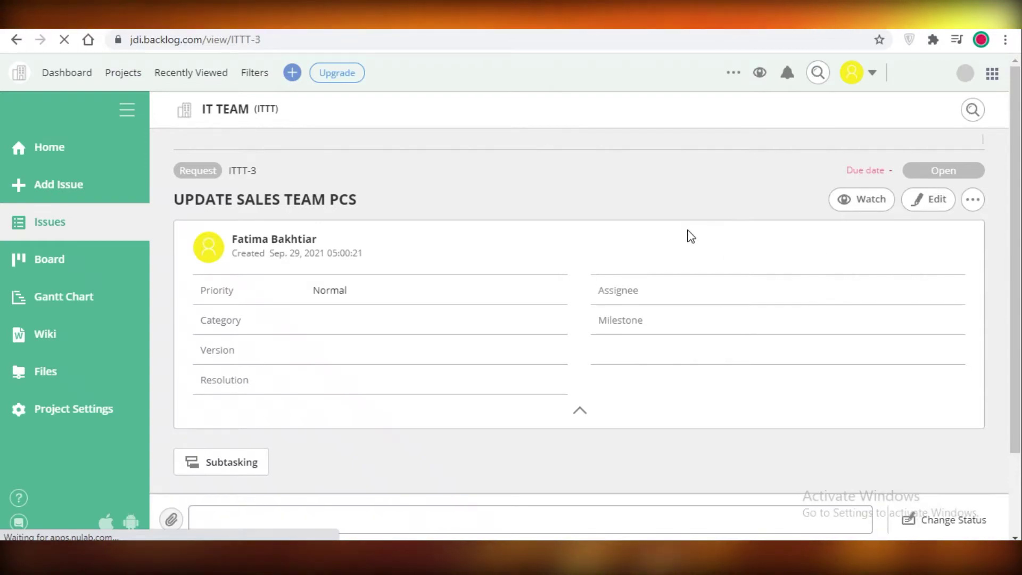
pyautogui.scroll(1, 953, 213)
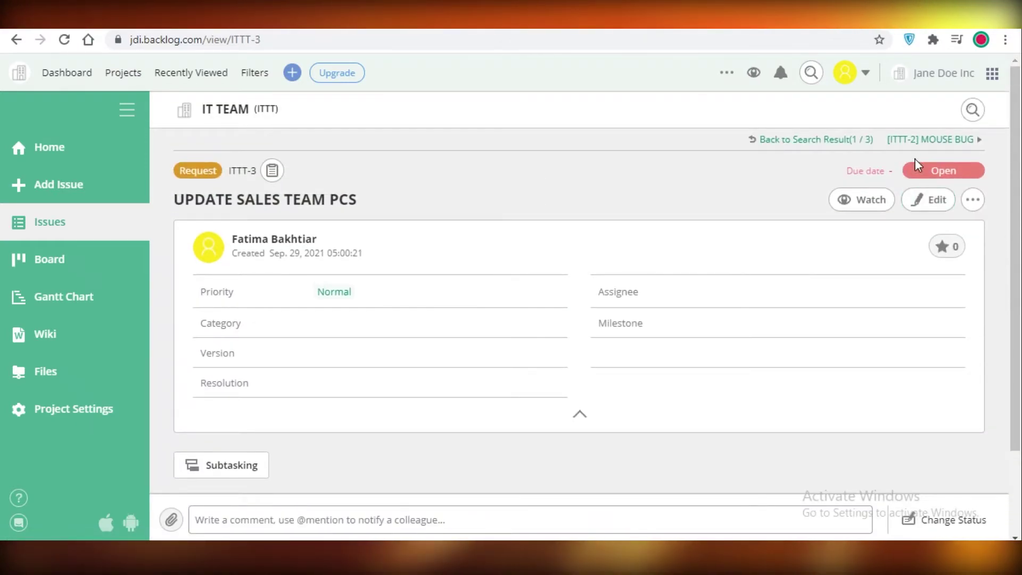
pyautogui.click(942, 201)
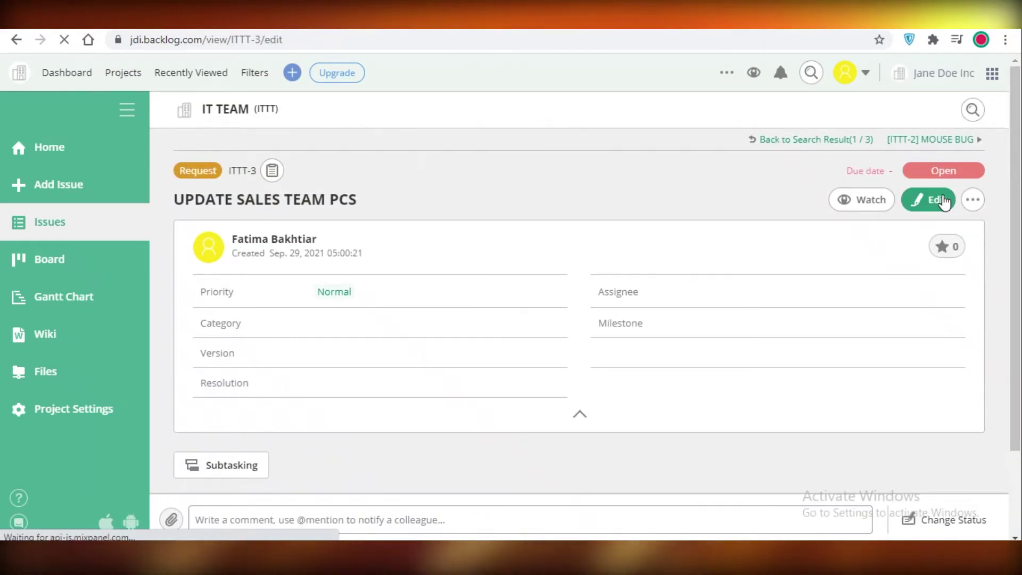
pyautogui.scroll(-4, 921, 256)
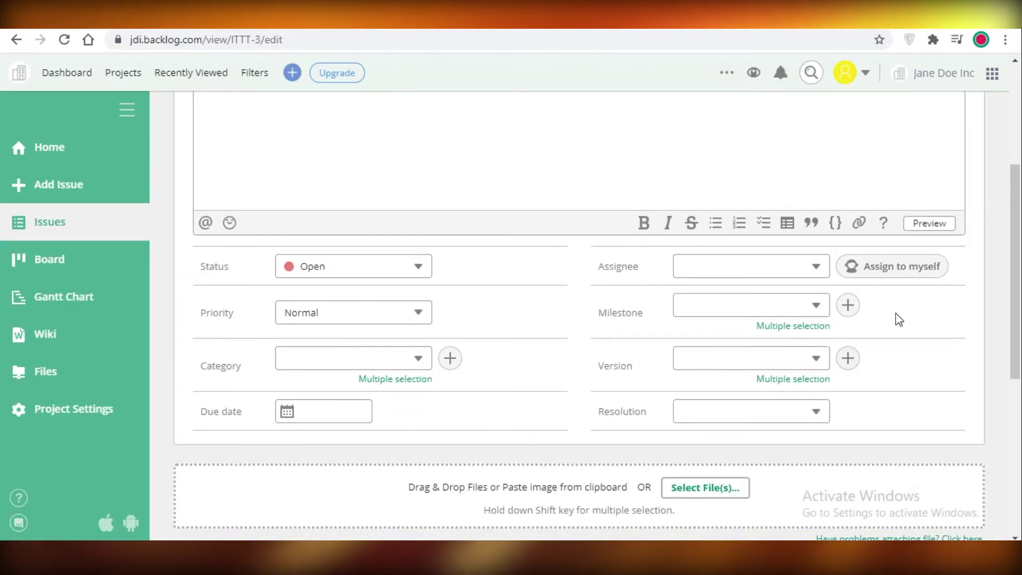
pyautogui.click(858, 276)
pyautogui.scroll(-6, 792, 314)
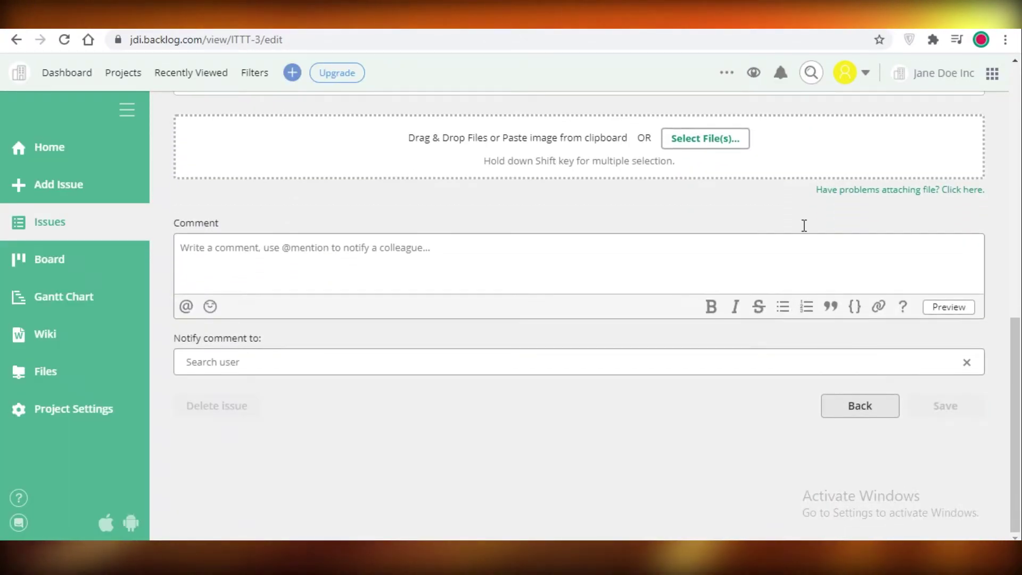
# - Review the assignee change on ITTT-3, then view the IT TEAM board
pyautogui.scroll(-3, 379, 447)
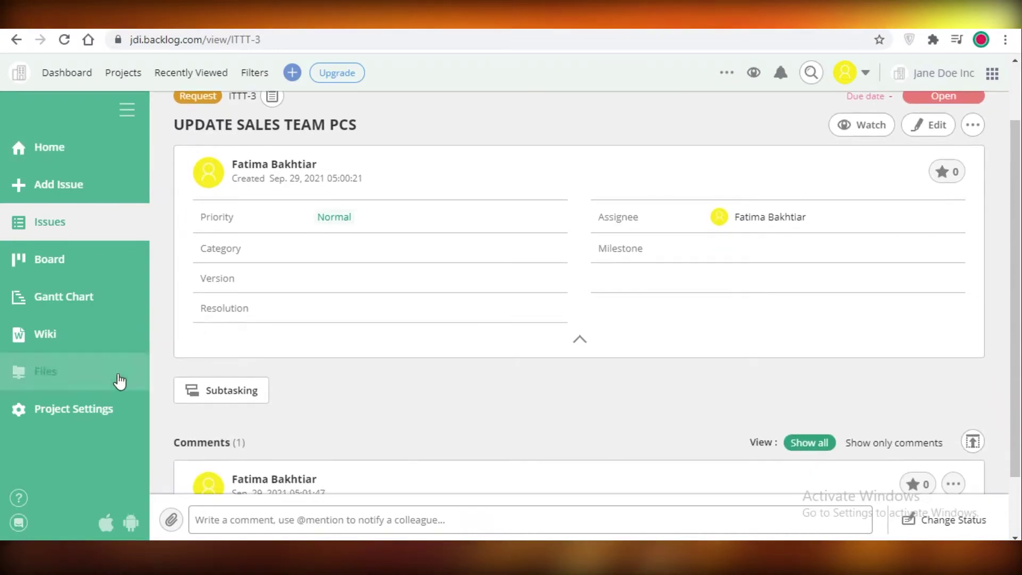
pyautogui.scroll(3, 228, 469)
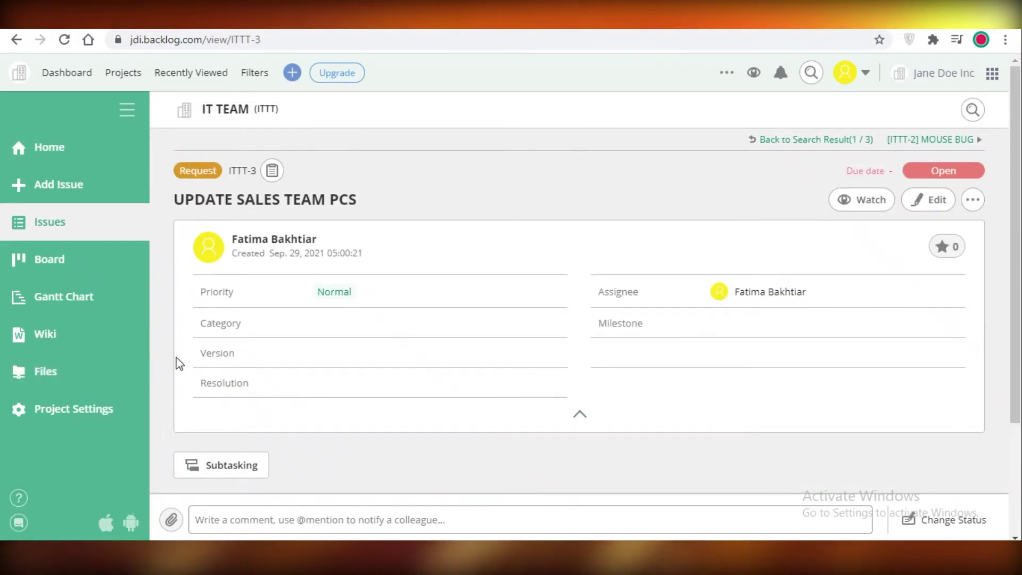
pyautogui.scroll(-3, 205, 383)
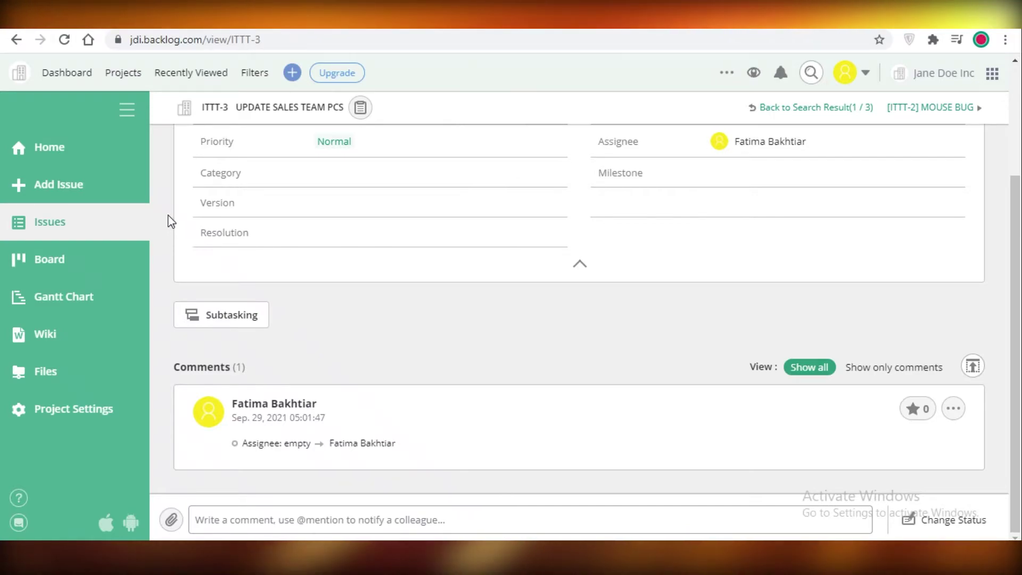
pyautogui.click(101, 264)
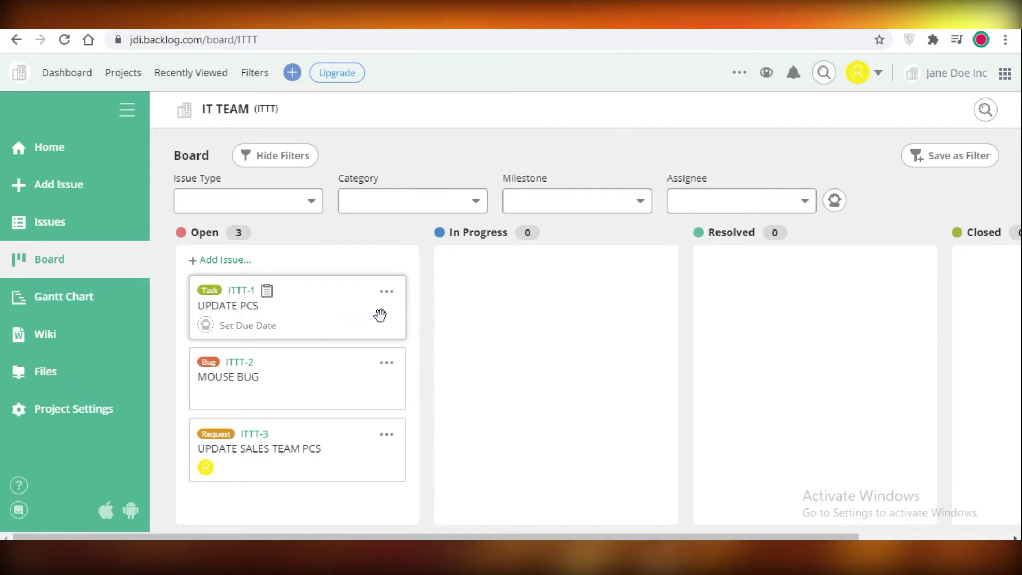
# - Drag the UPDATE PCS card into Closed and back to Open
pyautogui.click(274, 325)
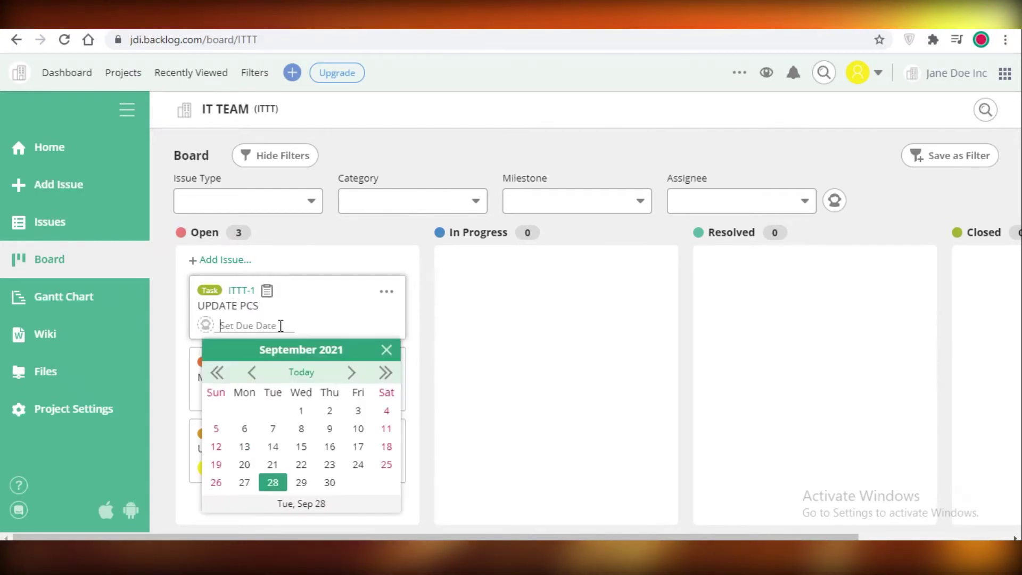
pyautogui.moveTo(335, 297); pyautogui.dragTo(959, 290)
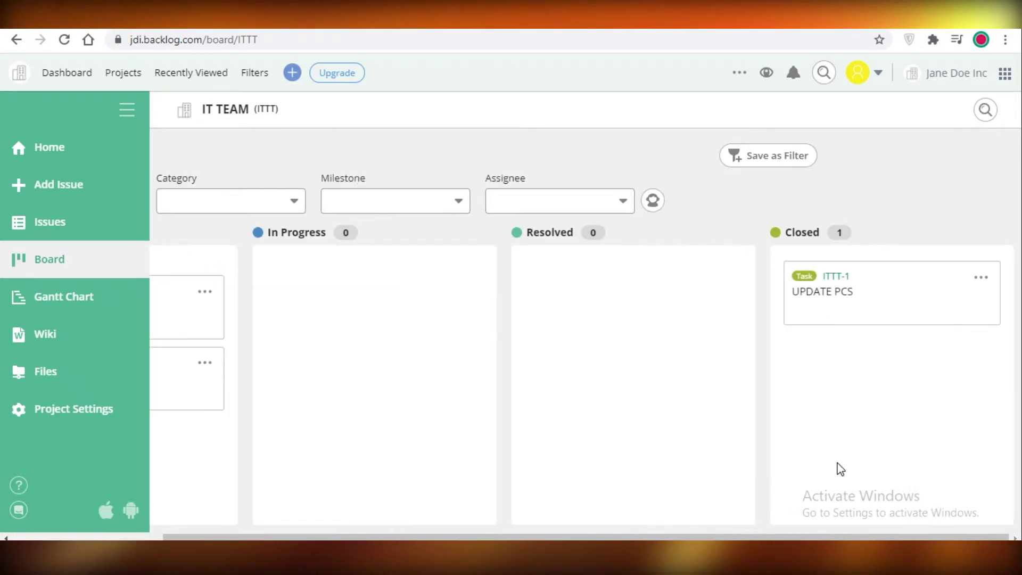
pyautogui.moveTo(874, 285); pyautogui.dragTo(389, 276)
pyautogui.hscroll(-3, 347, 515)
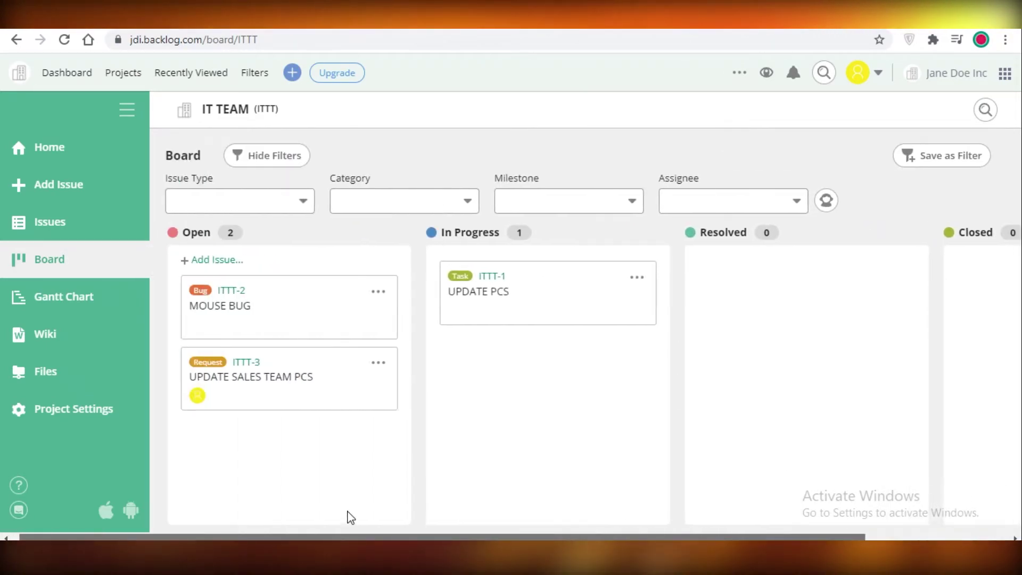
pyautogui.moveTo(543, 278); pyautogui.dragTo(292, 298)
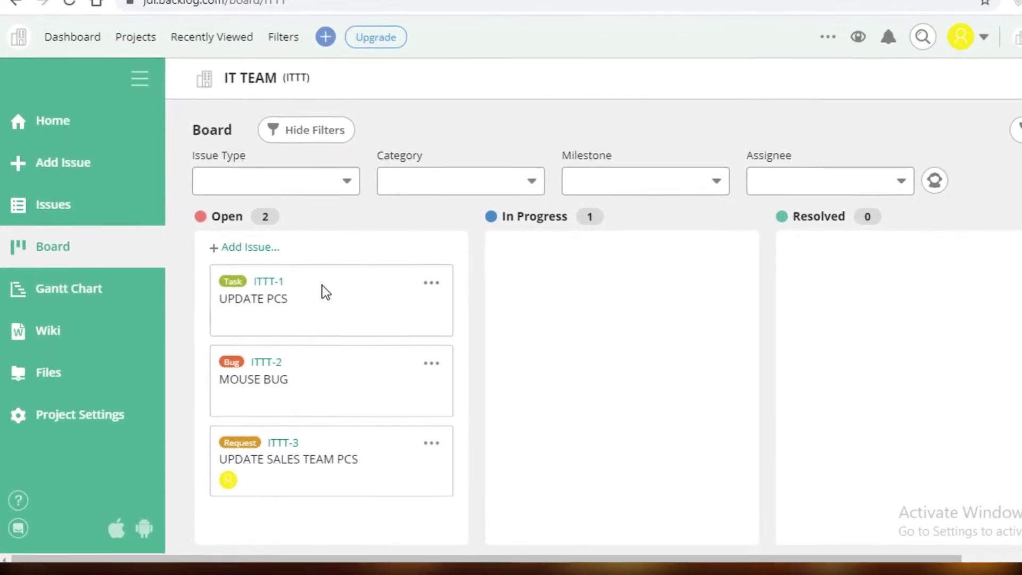
# - Move the MOUSE BUG card into the Closed column
pyautogui.click(267, 243)
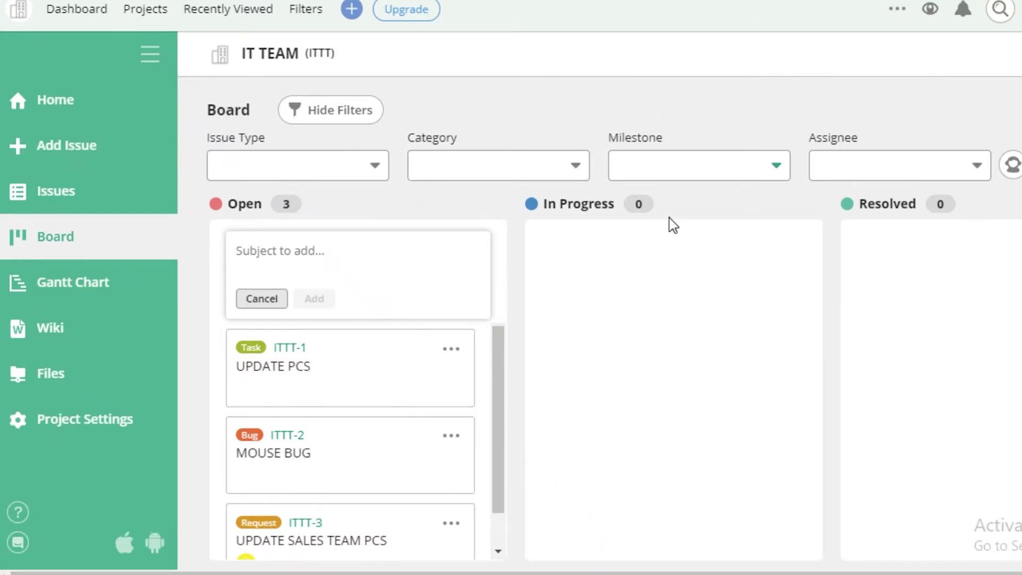
pyautogui.scroll(-1, 328, 504)
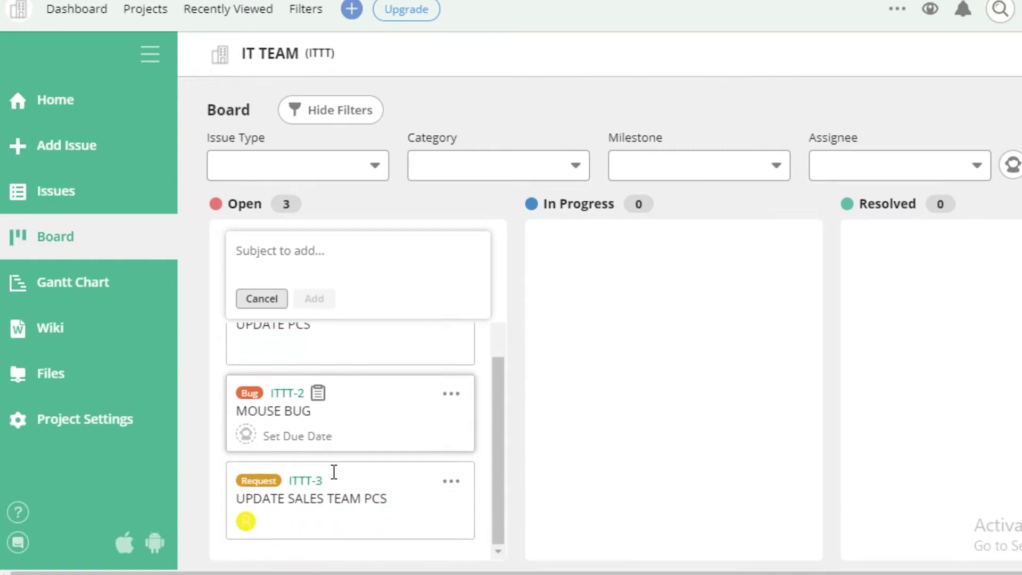
pyautogui.scroll(1, 381, 516)
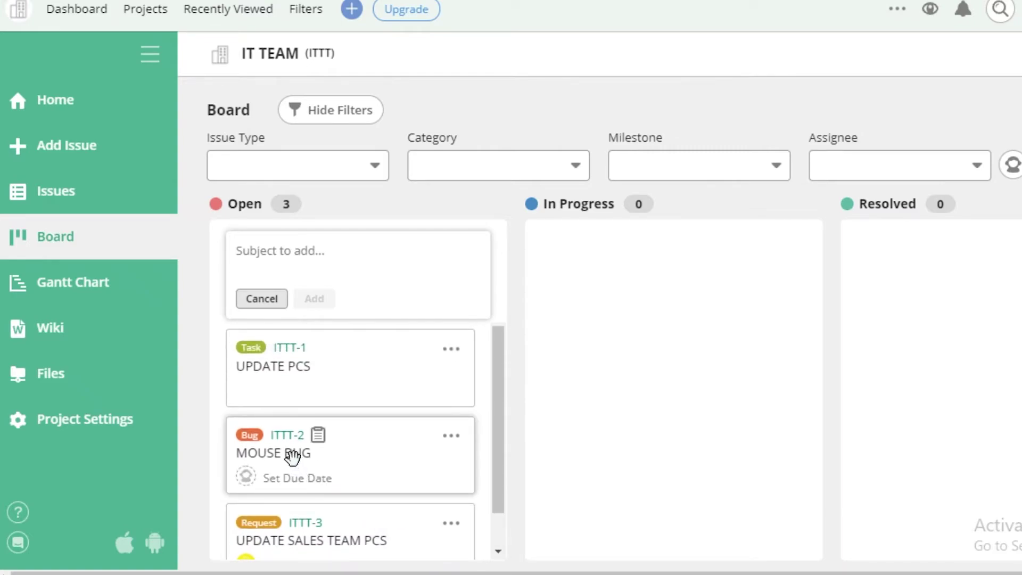
pyautogui.moveTo(310, 456); pyautogui.dragTo(902, 308)
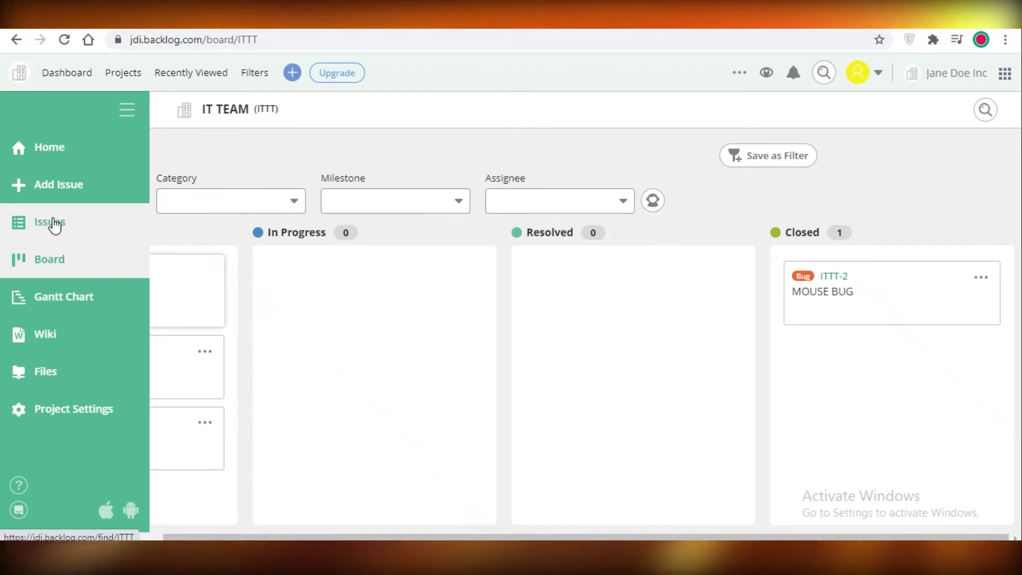
pyautogui.click(49, 317)
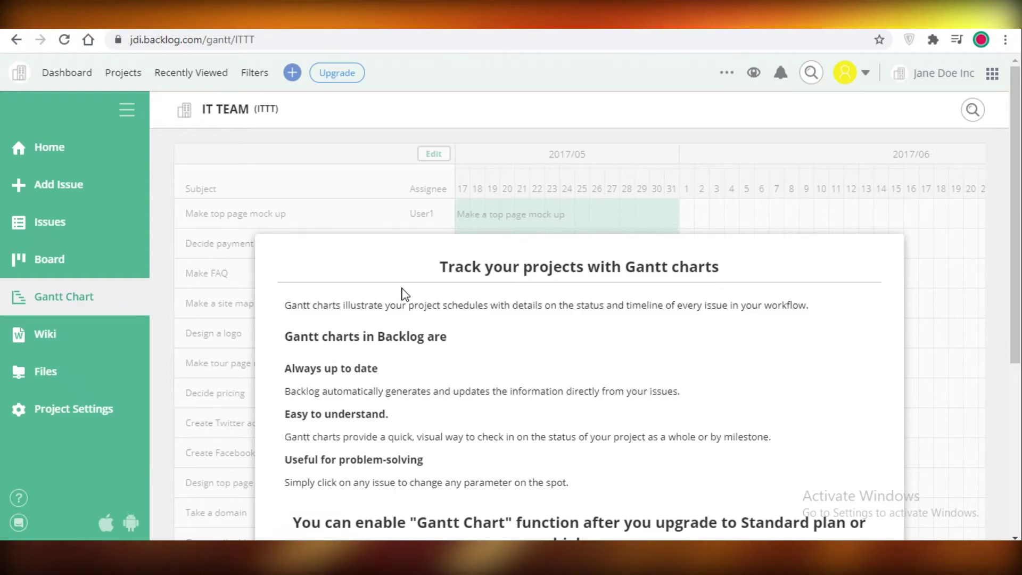
pyautogui.scroll(-3, 468, 290)
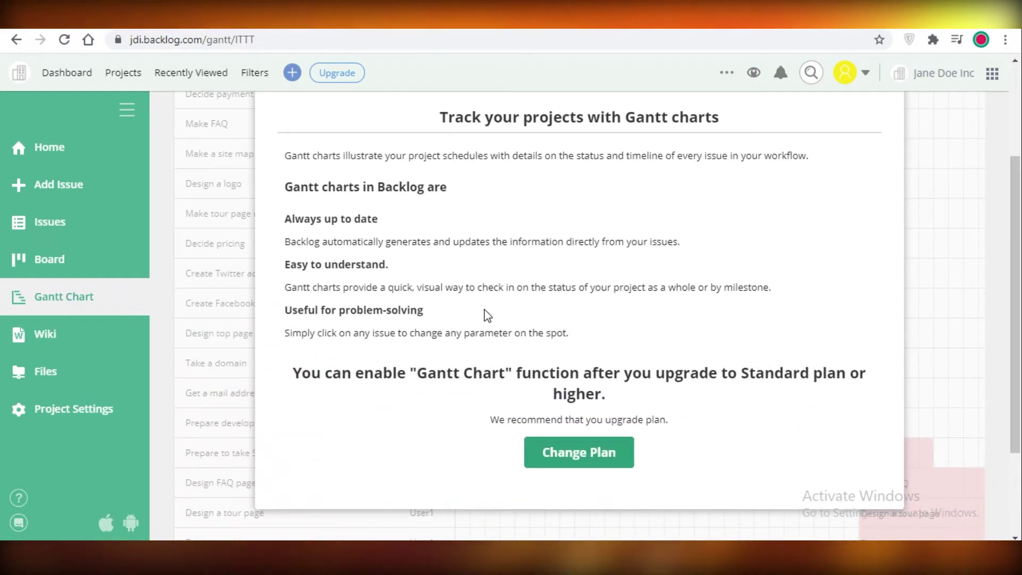
pyautogui.scroll(3, 489, 315)
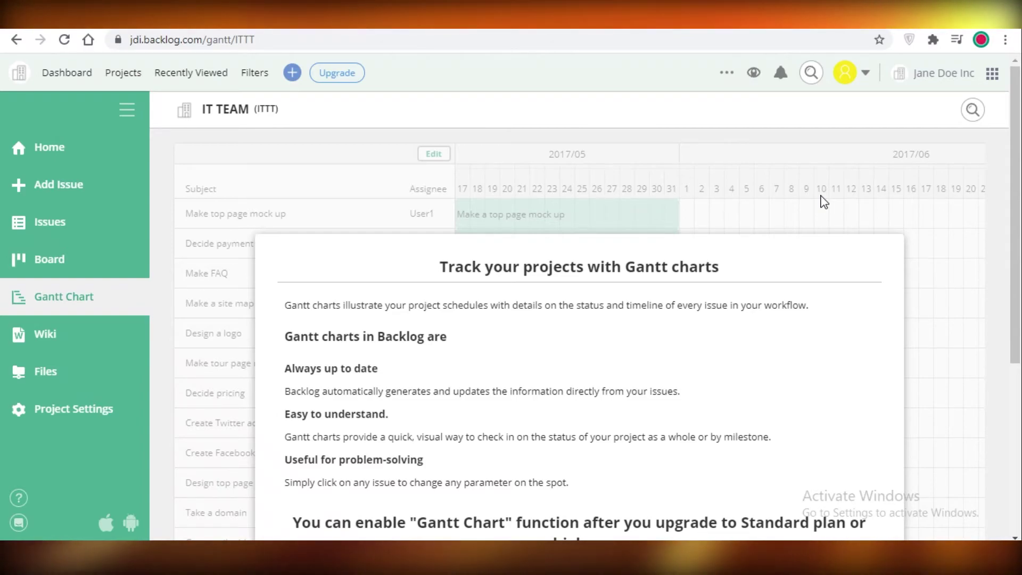
# - Visit the project Wiki, then the Files page showing an empty folder
pyautogui.click(48, 347)
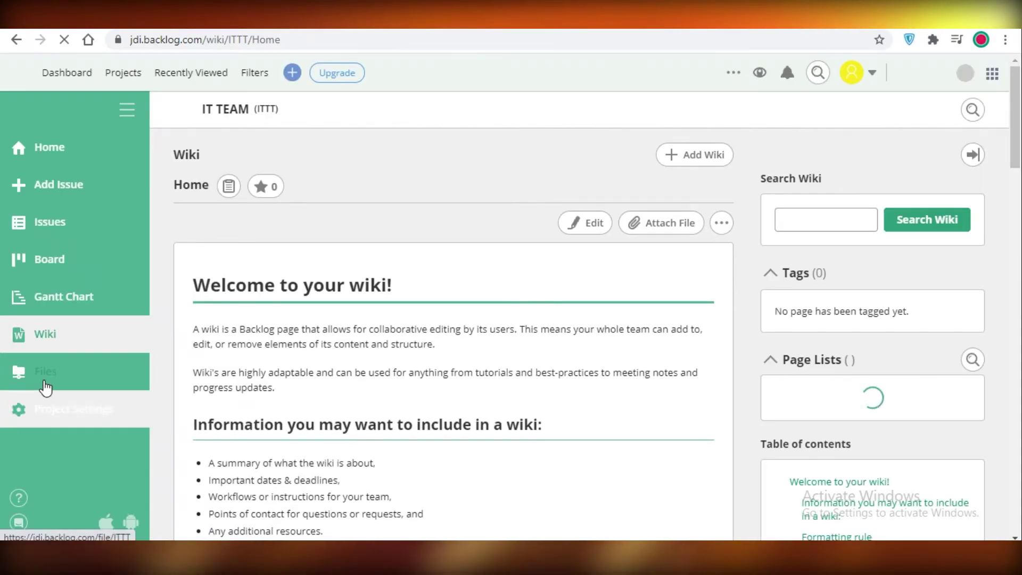
pyautogui.click(46, 381)
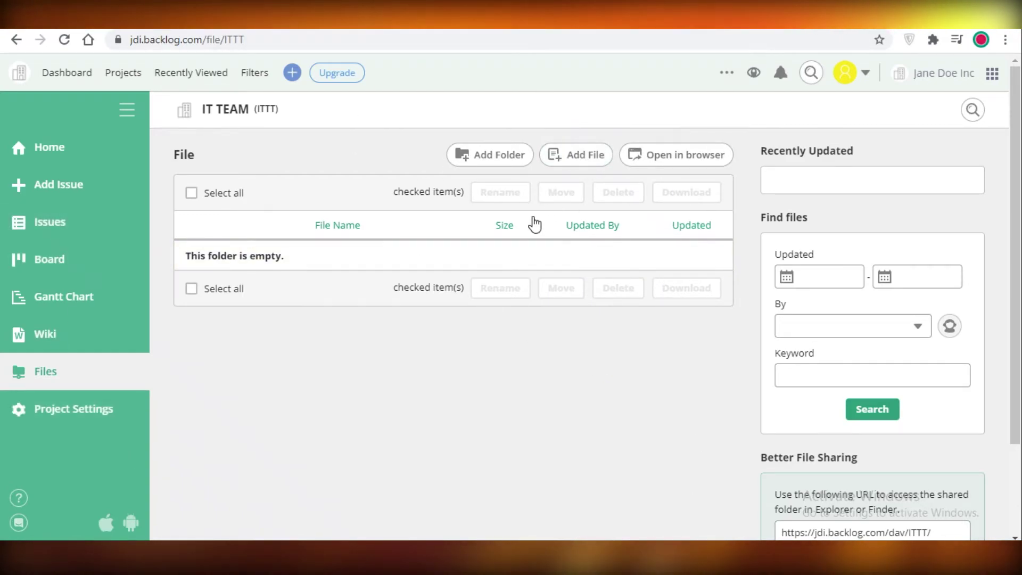
pyautogui.scroll(-1, 516, 346)
pyautogui.scroll(1, 471, 288)
# - Open the IT TEAM project settings and scroll through the settings page
pyautogui.click(41, 421)
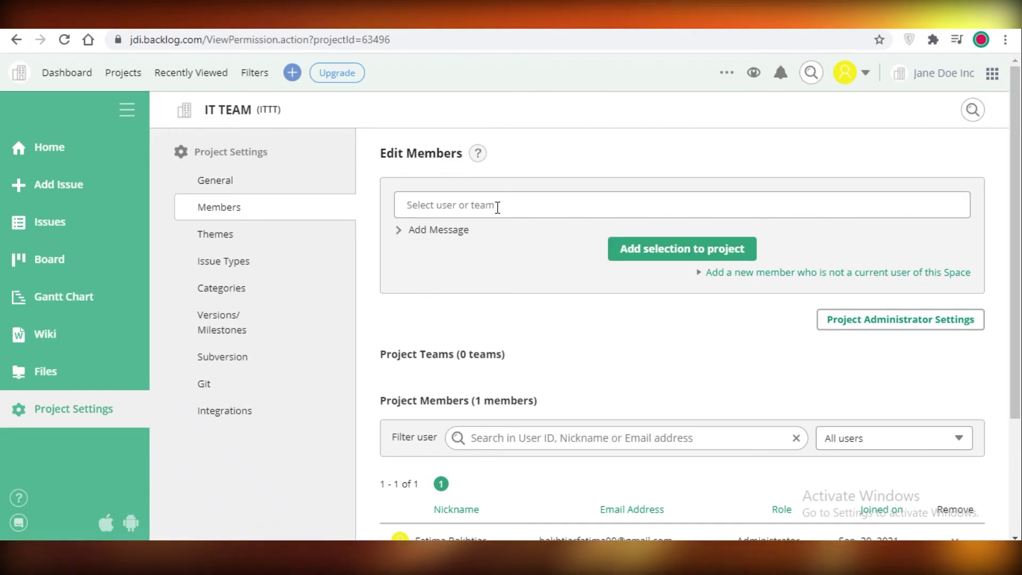
pyautogui.scroll(-3, 608, 292)
pyautogui.scroll(3, 702, 332)
pyautogui.scroll(-2, 702, 333)
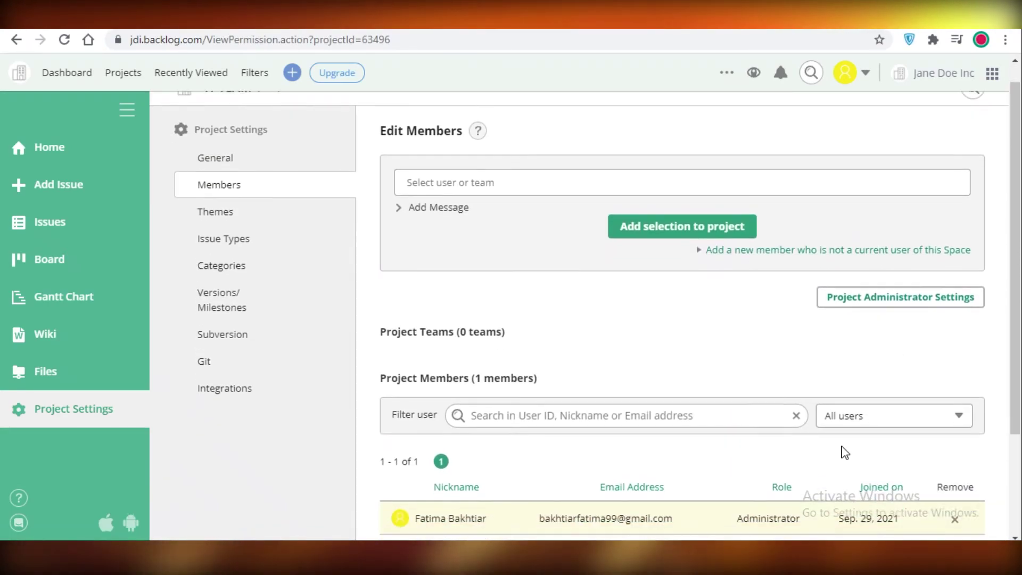
pyautogui.scroll(2, 535, 314)
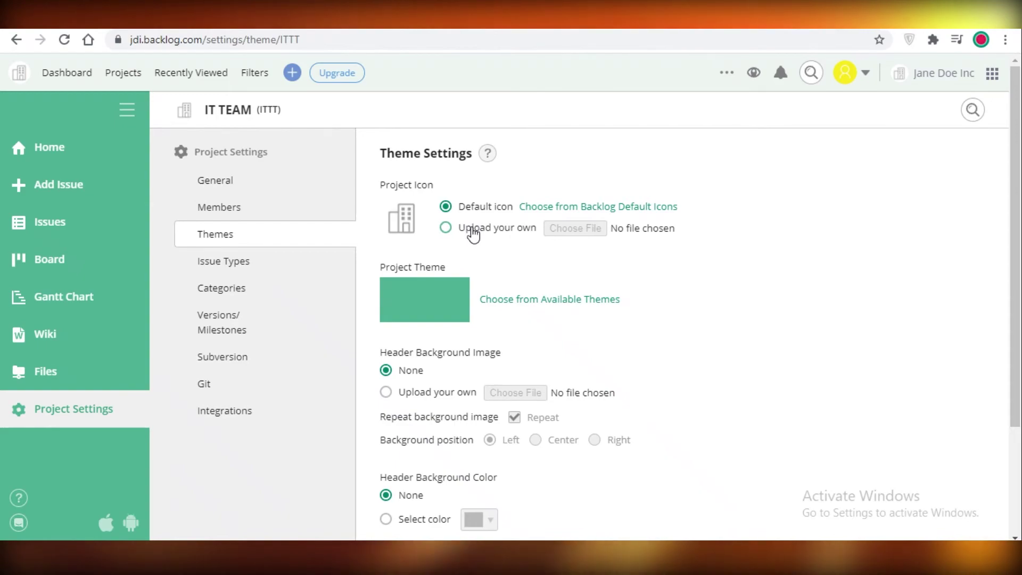
# - Preview the crimson, pink and orange themes, then set the project theme to dark navy textured
pyautogui.click(568, 298)
pyautogui.click(618, 324)
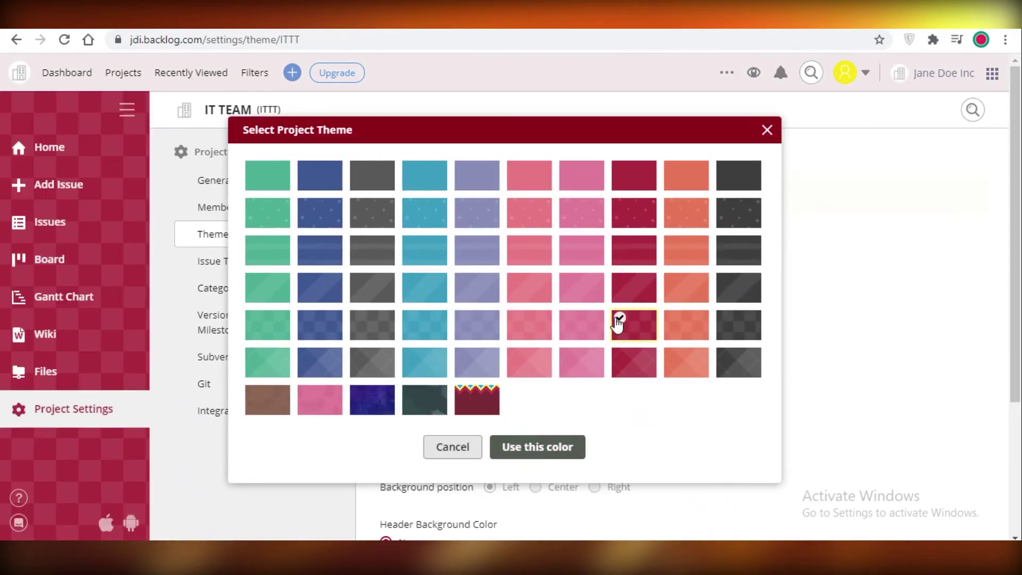
pyautogui.click(527, 285)
pyautogui.click(633, 214)
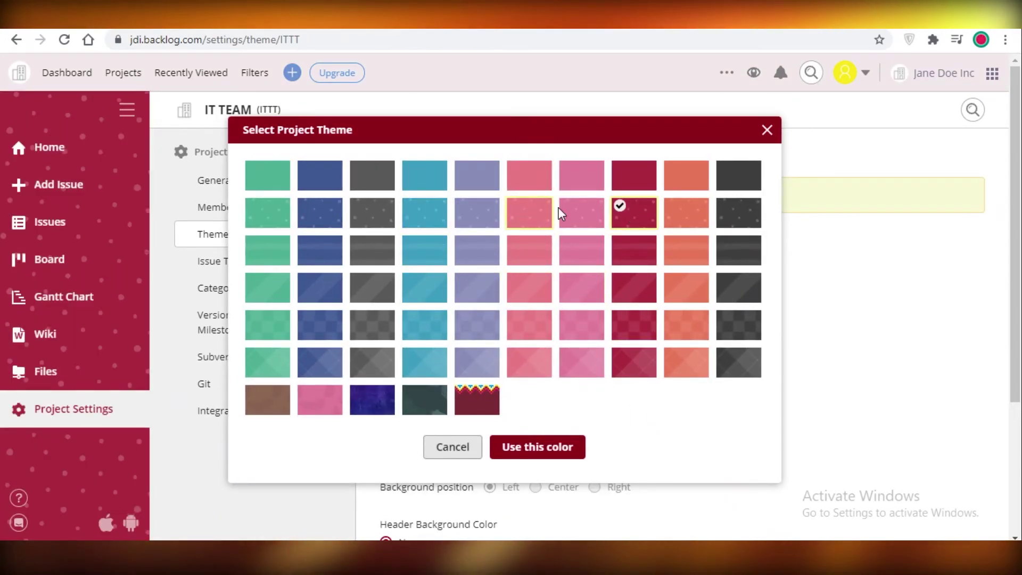
pyautogui.click(686, 176)
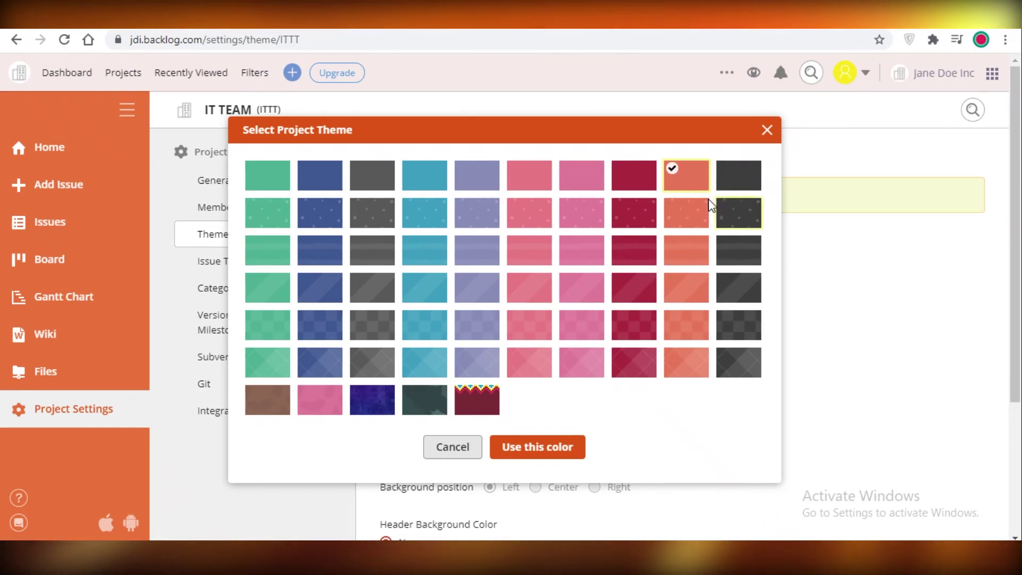
pyautogui.click(639, 293)
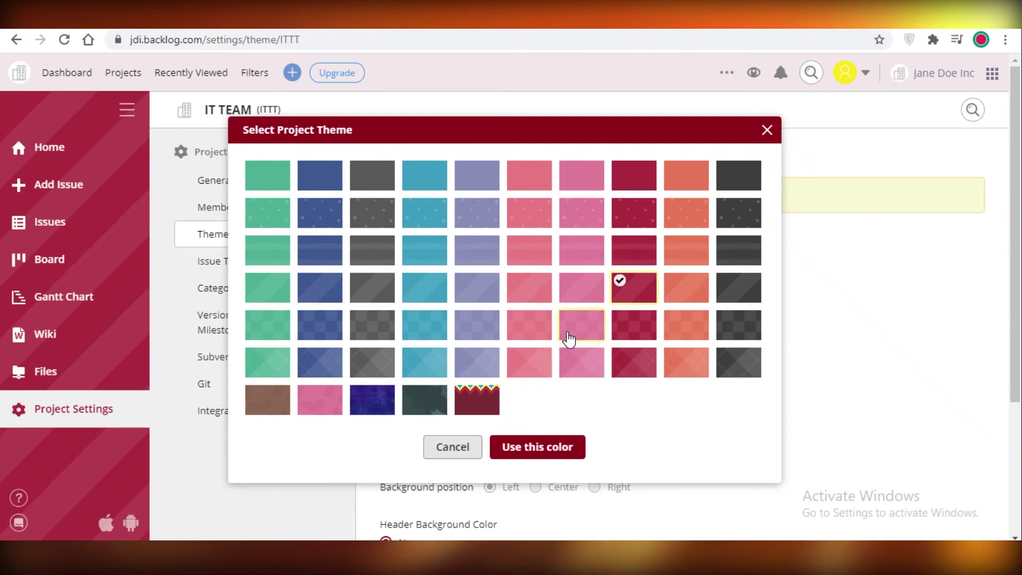
pyautogui.doubleClick(373, 400)
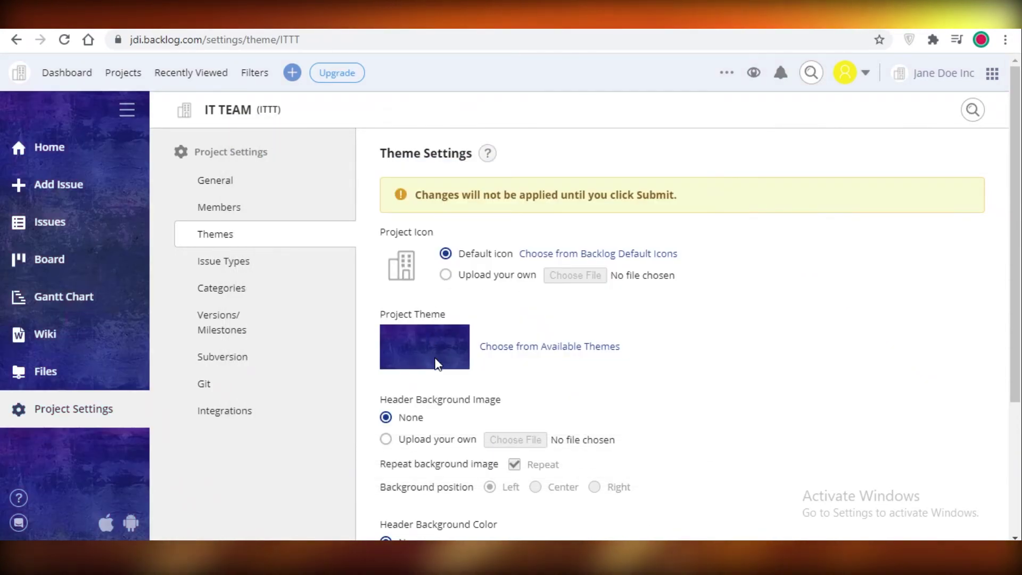
pyautogui.scroll(-3, 442, 373)
pyautogui.scroll(4, 217, 229)
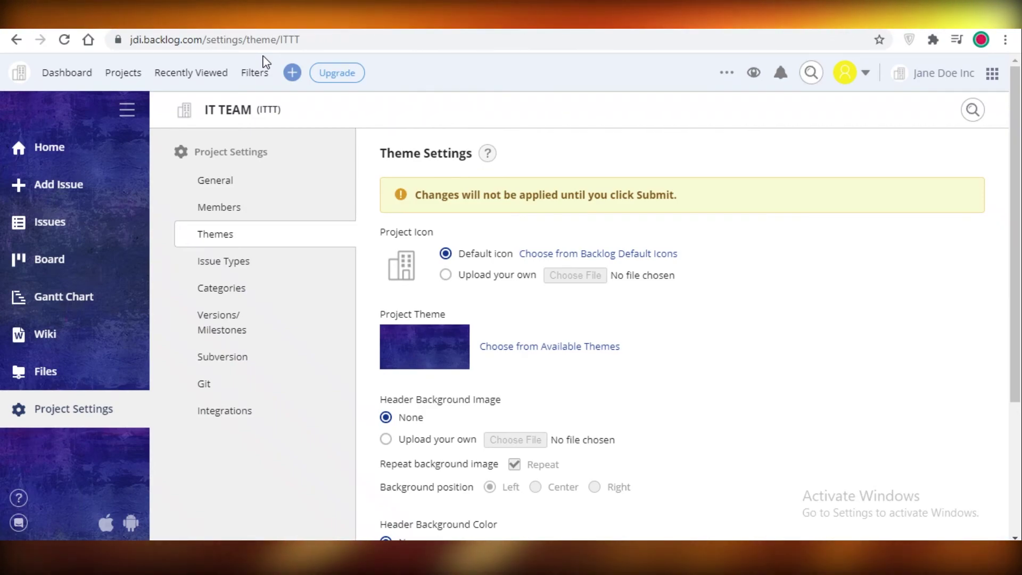
# - Start a new issue type named URGENT ORDERS with a crimson background colour
pyautogui.click(269, 260)
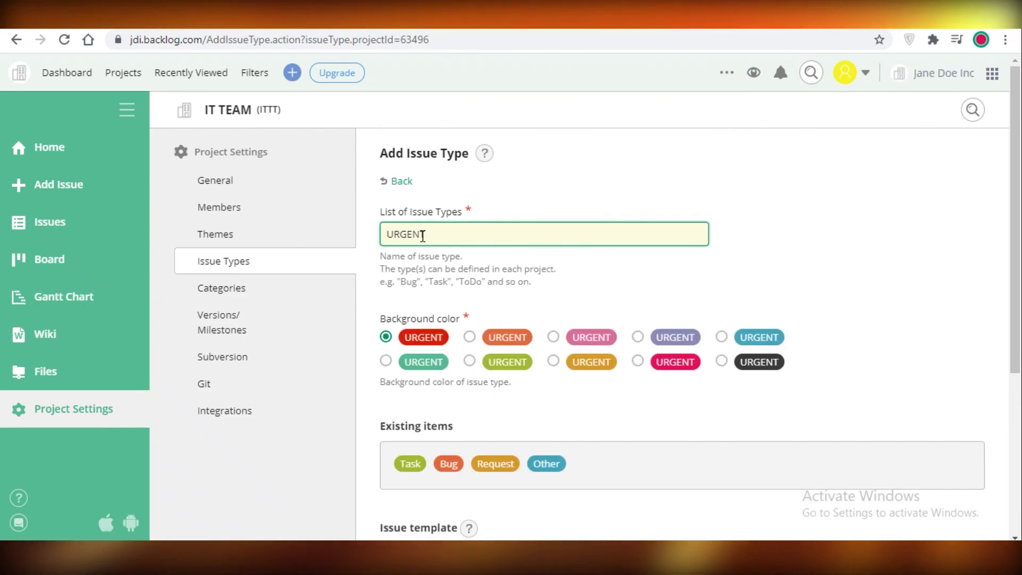
pyautogui.write(' ORDERS')
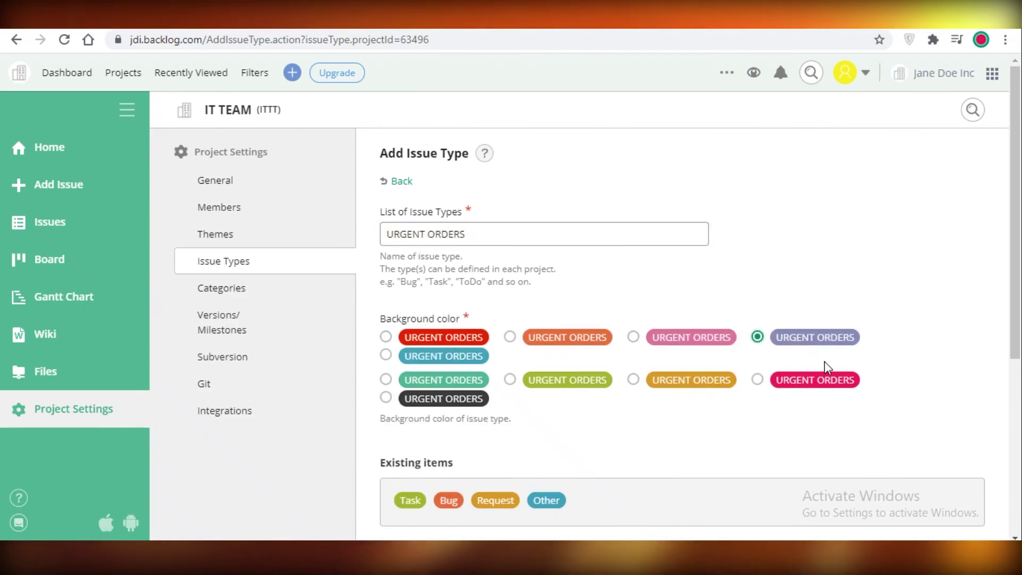
pyautogui.click(831, 382)
pyautogui.scroll(-3, 457, 286)
pyautogui.scroll(3, 466, 383)
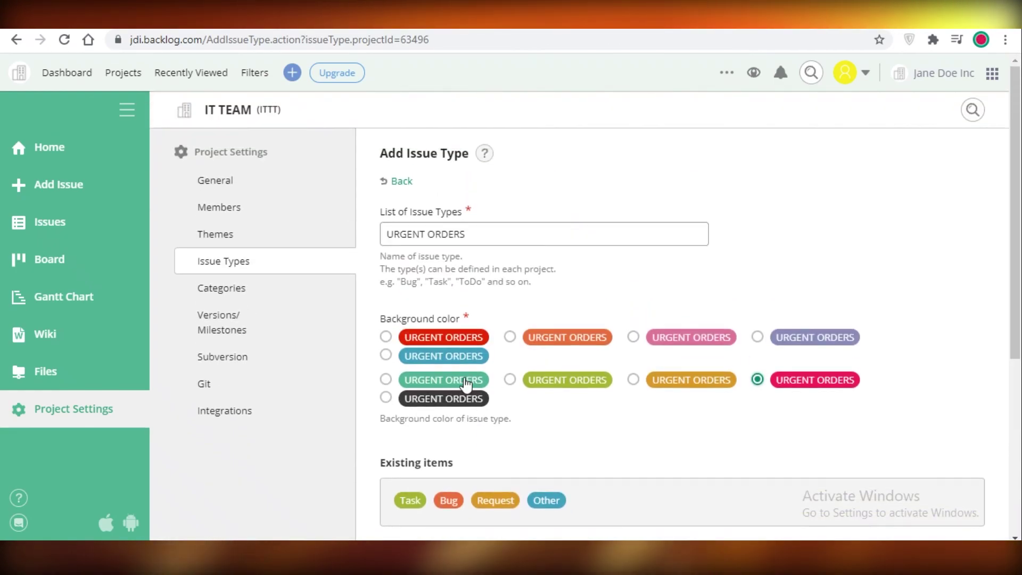
pyautogui.click(184, 296)
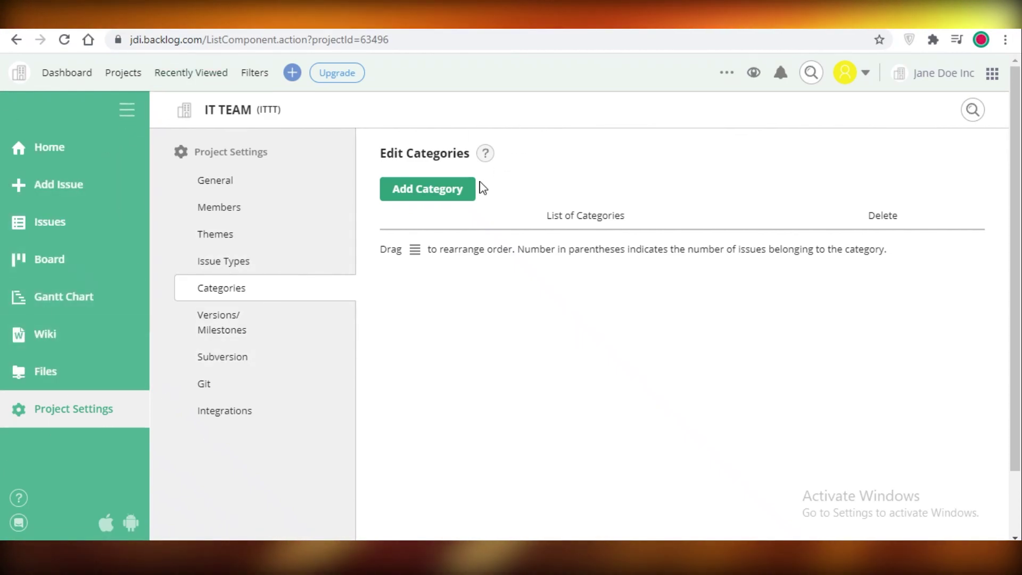
# - Look through the IT TEAM integrations list, then return to the project home page
pyautogui.click(261, 411)
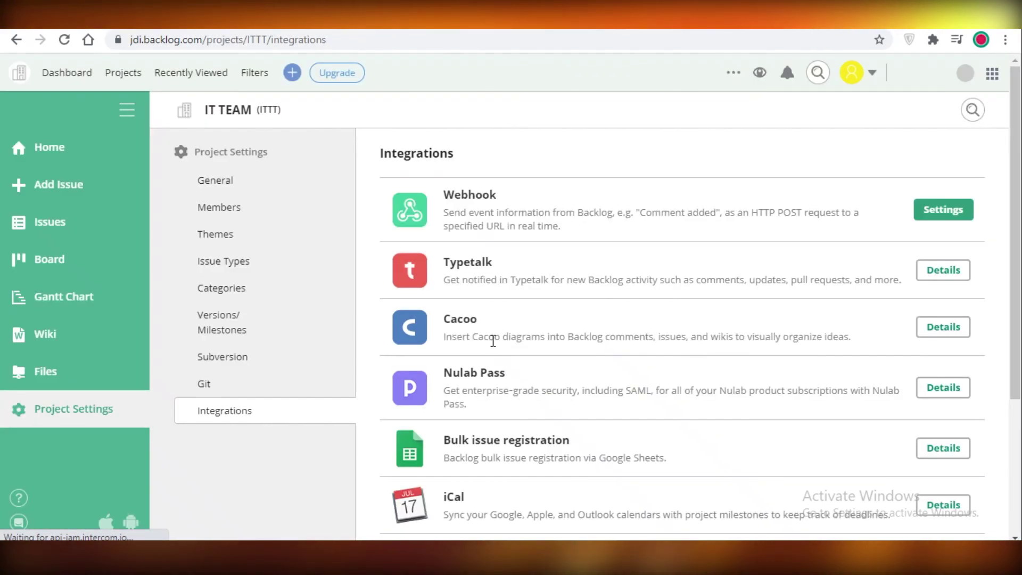
pyautogui.scroll(-3, 623, 263)
pyautogui.scroll(1, 624, 265)
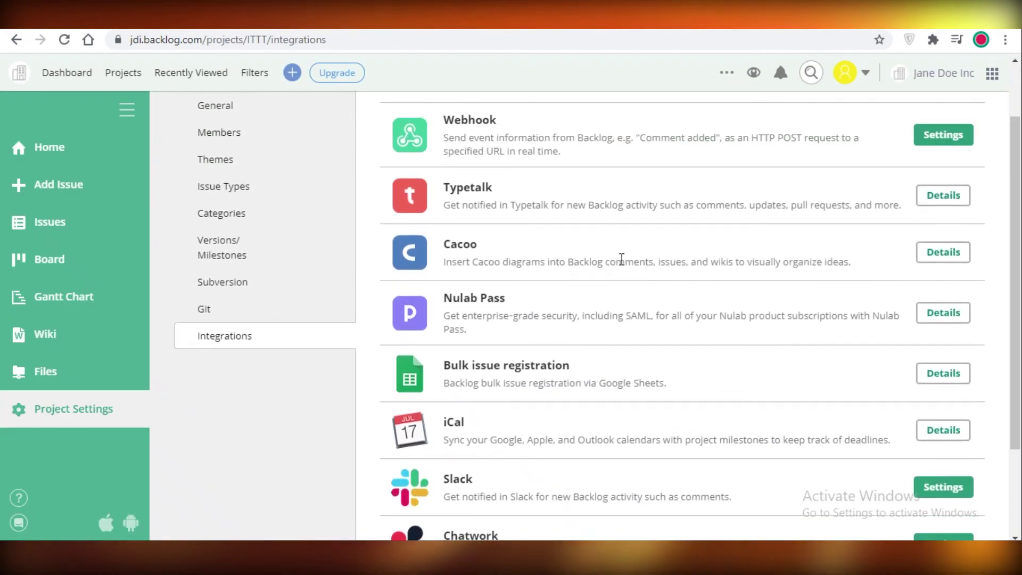
pyautogui.scroll(-2, 562, 359)
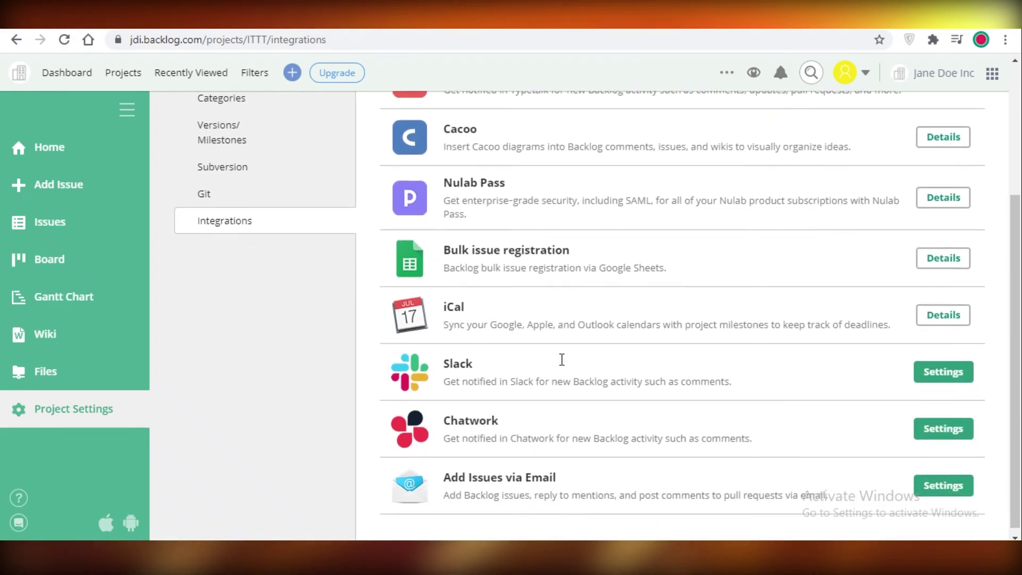
pyautogui.scroll(3, 562, 359)
pyautogui.click(36, 149)
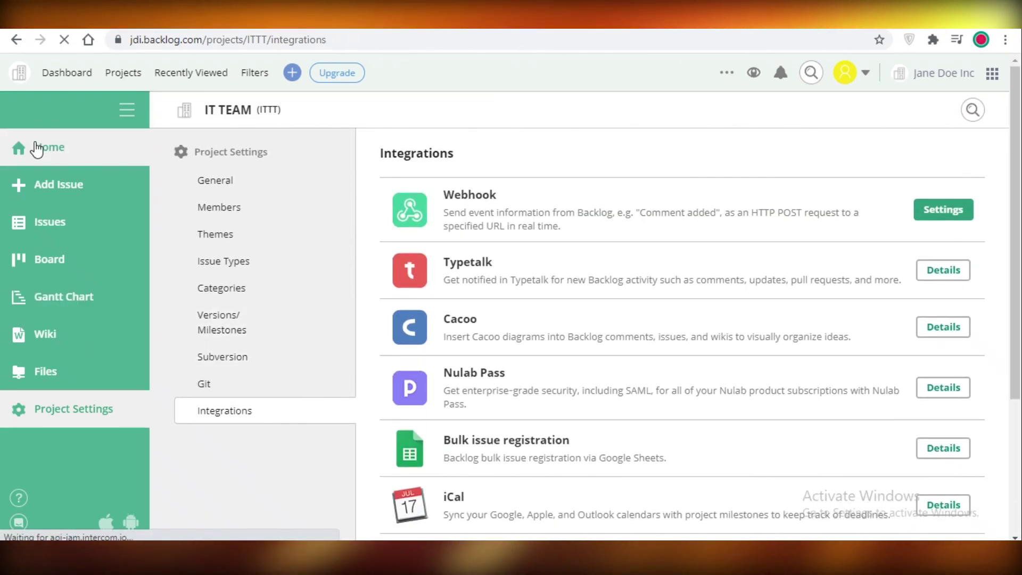